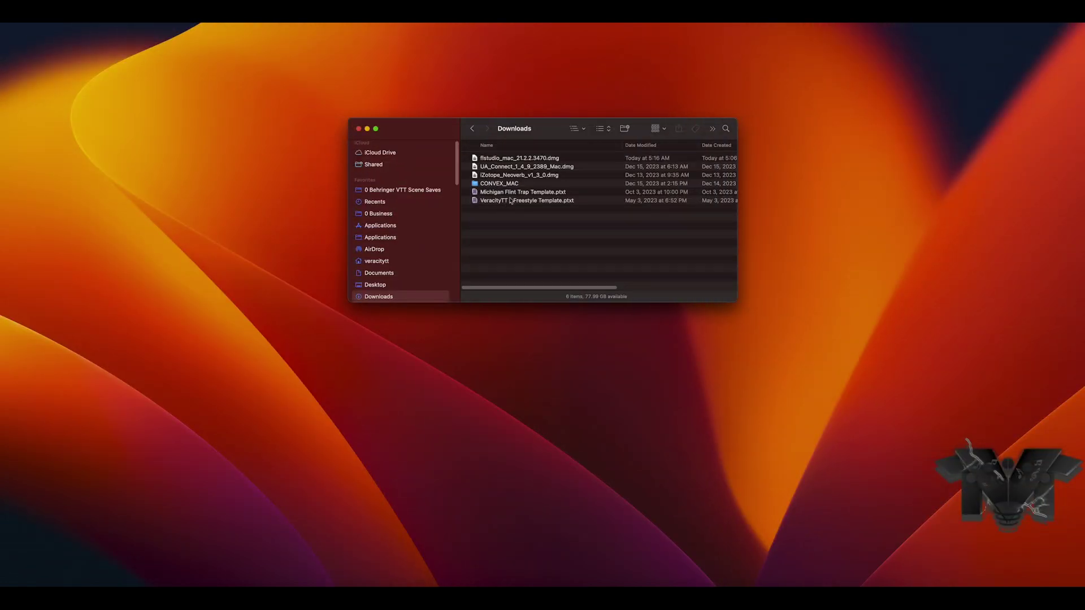
# Install FL Studio from flstudio_mac_21.2.2.3470.dmg and keep the installer package when closing the installer.
pyautogui.click(512, 158)
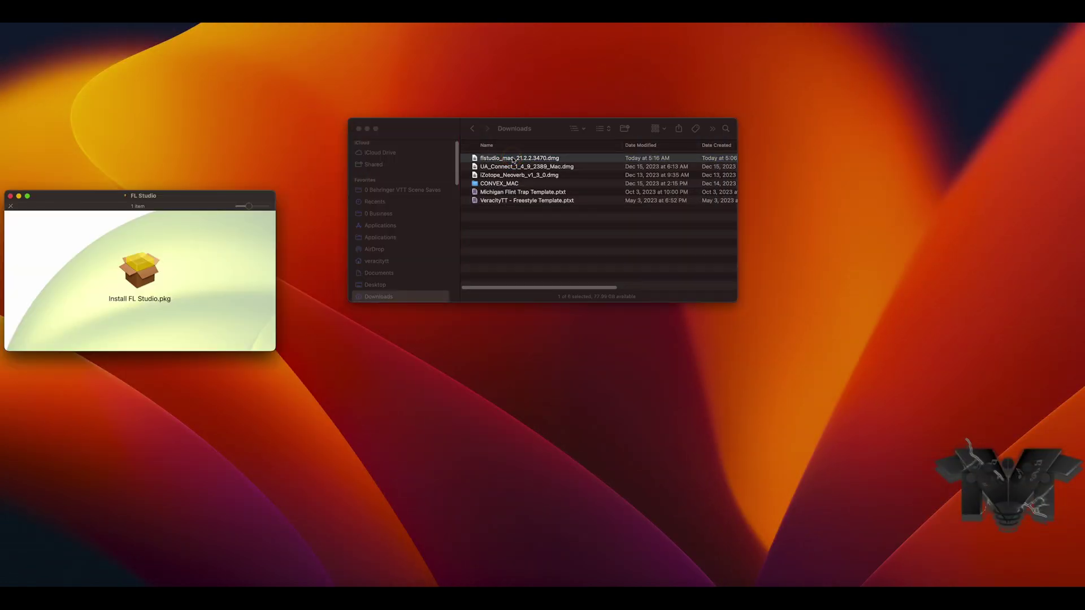
pyautogui.doubleClick(141, 270)
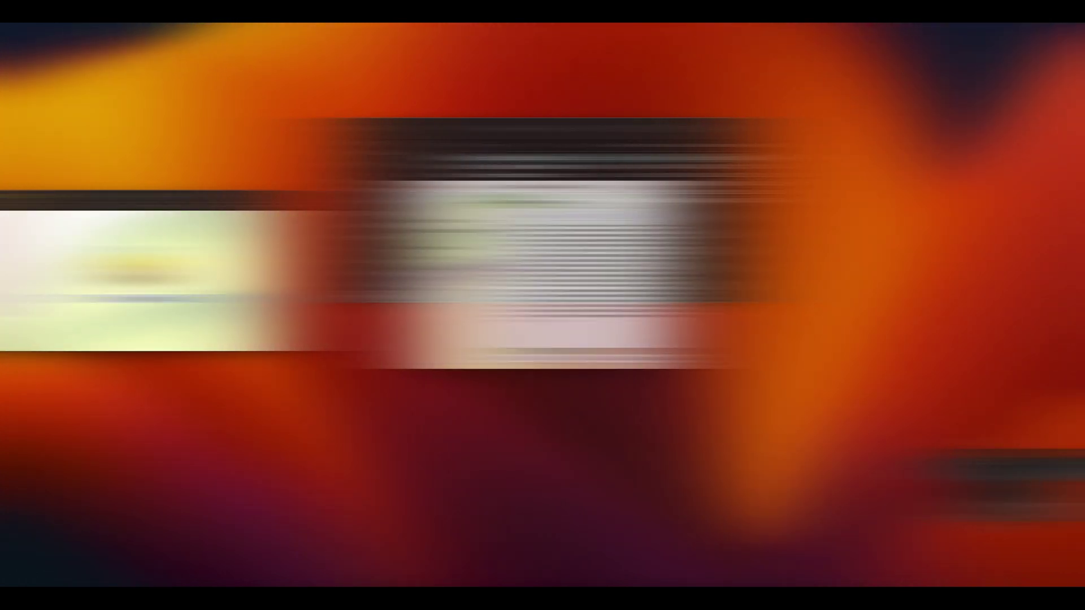
pyautogui.click(656, 359)
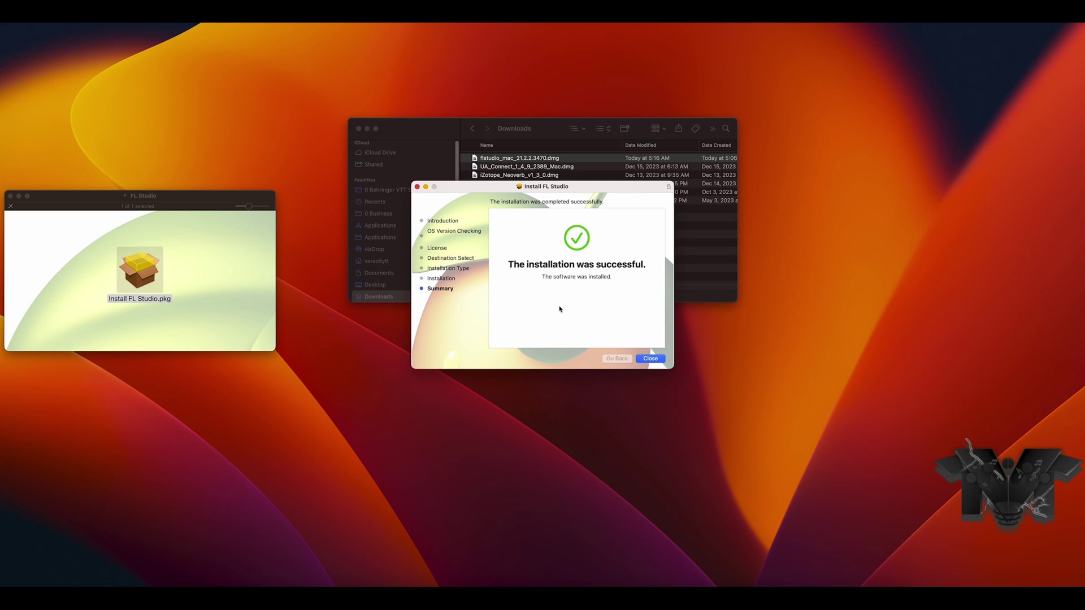
pyautogui.click(655, 361)
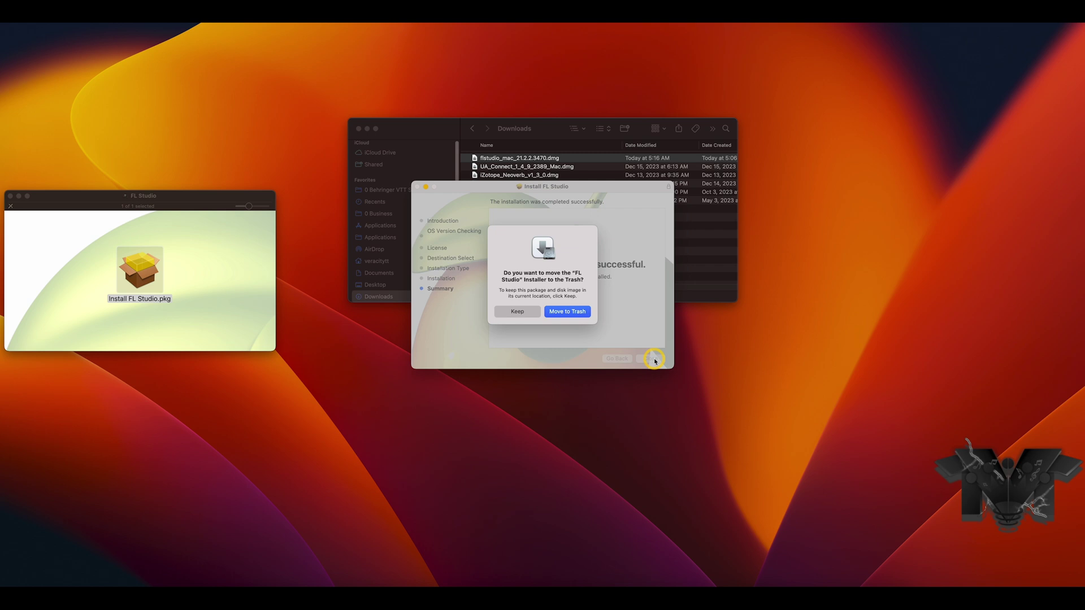
pyautogui.click(518, 312)
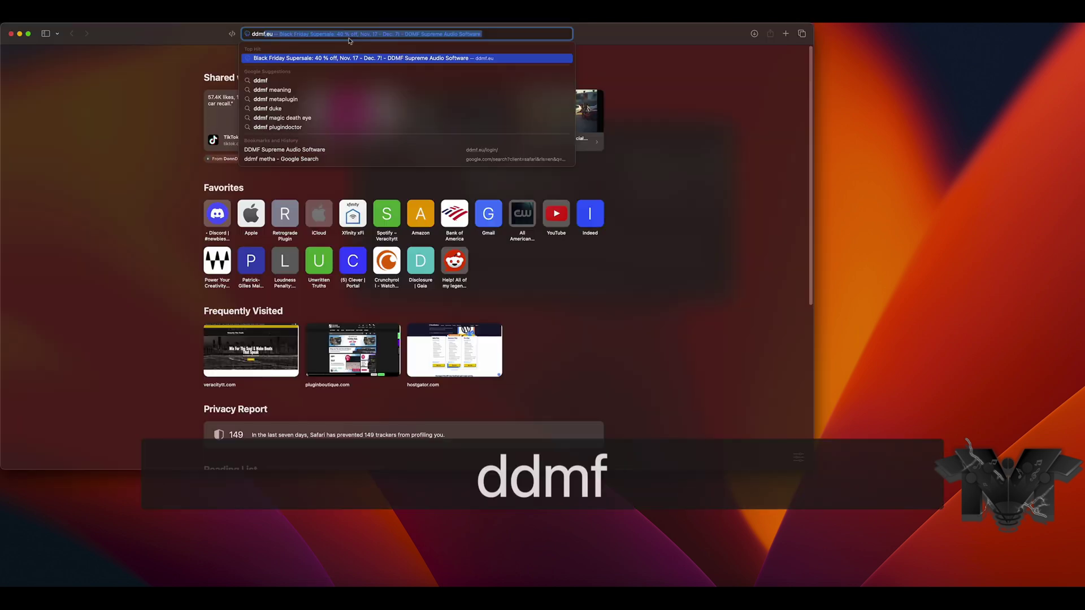
# In Safari, search for ddmf metaplugin, open the Metaplugin page on ddmf.eu and read its description.
pyautogui.click(287, 99)
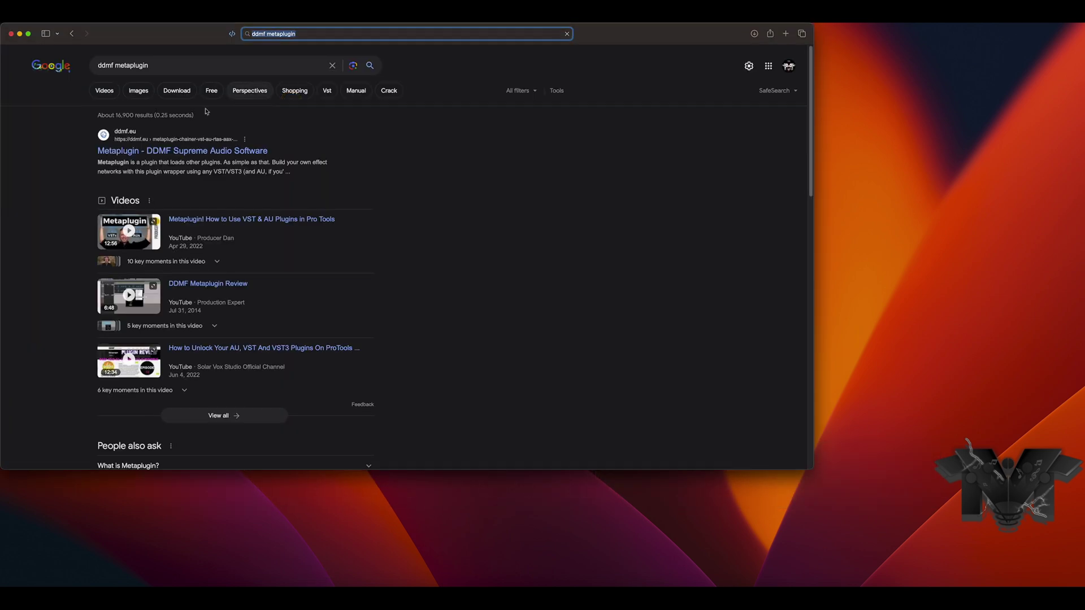
pyautogui.click(186, 151)
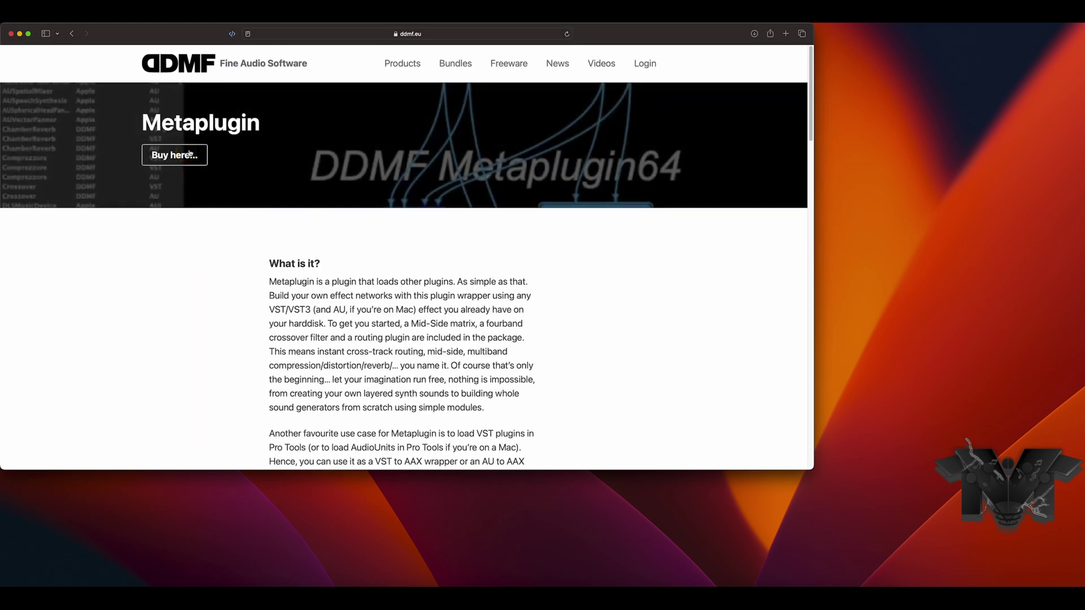
pyautogui.scroll(-5, 379, 193)
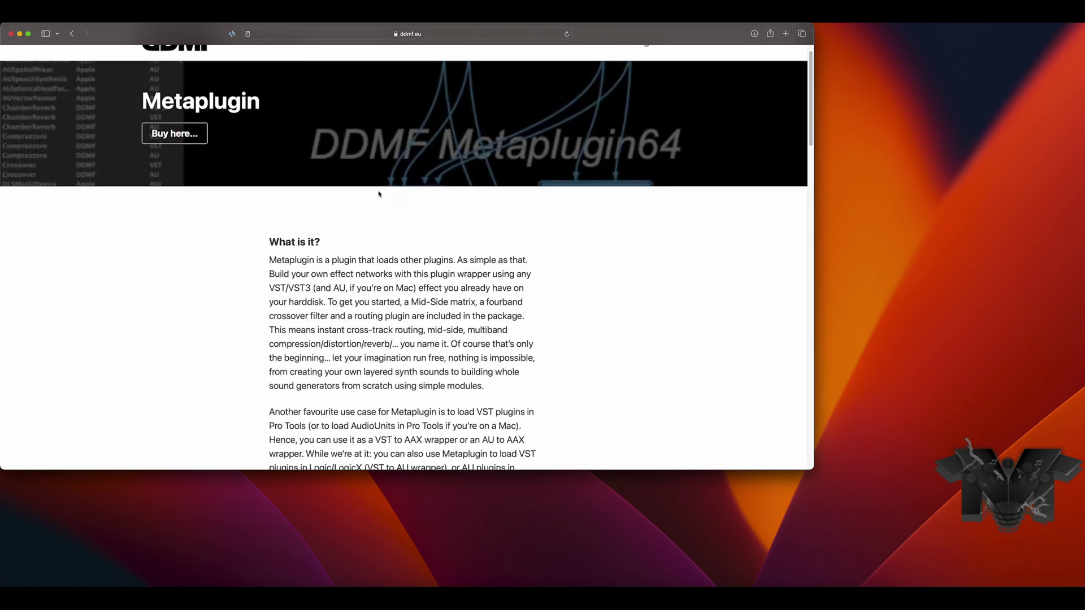
pyautogui.scroll(-3, 378, 193)
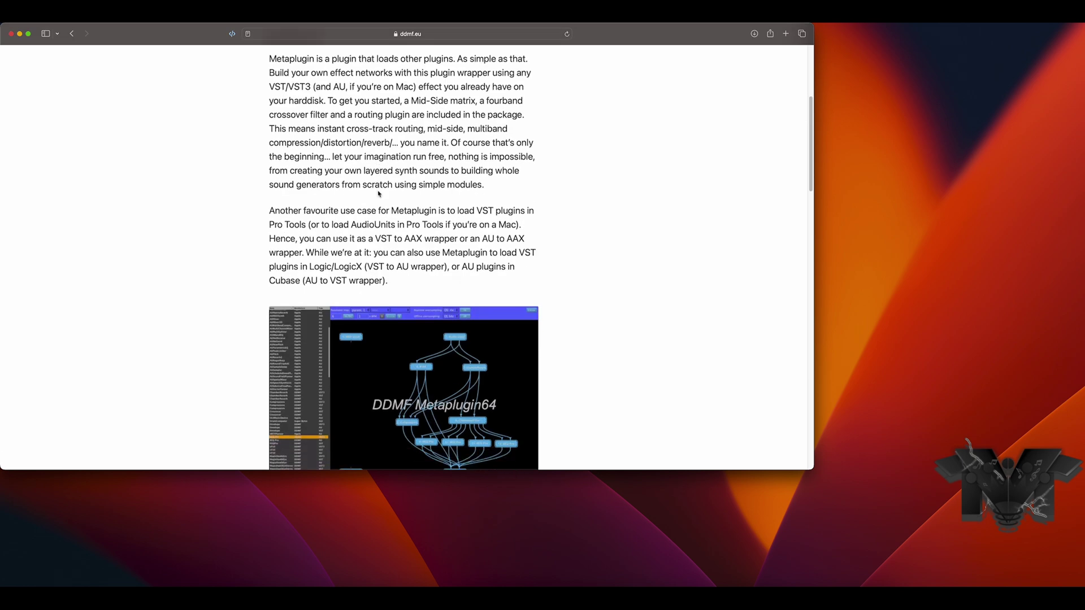
pyautogui.scroll(-1, 379, 194)
pyautogui.scroll(9, 356, 184)
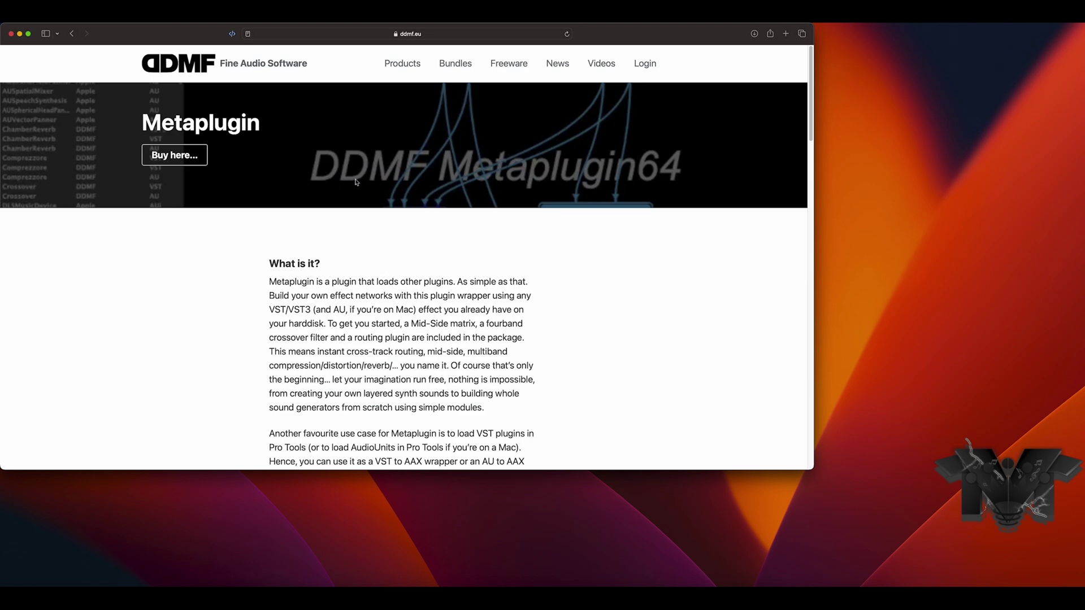
# Browse the DDMF product portfolio and view the Plugindoctor product page.
pyautogui.click(394, 66)
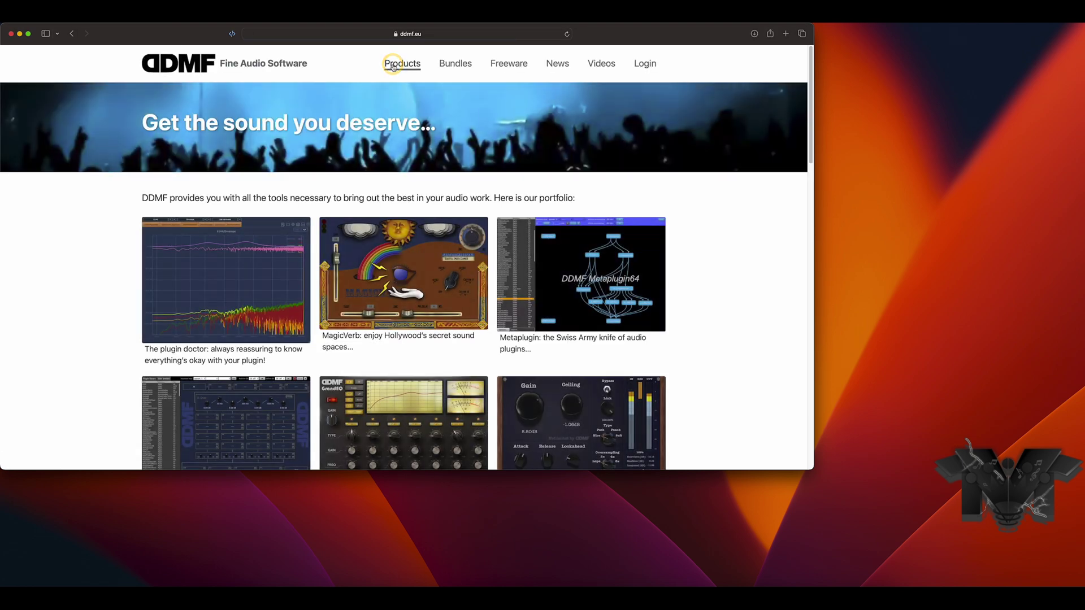
pyautogui.scroll(-3, 307, 178)
pyautogui.scroll(-1, 306, 178)
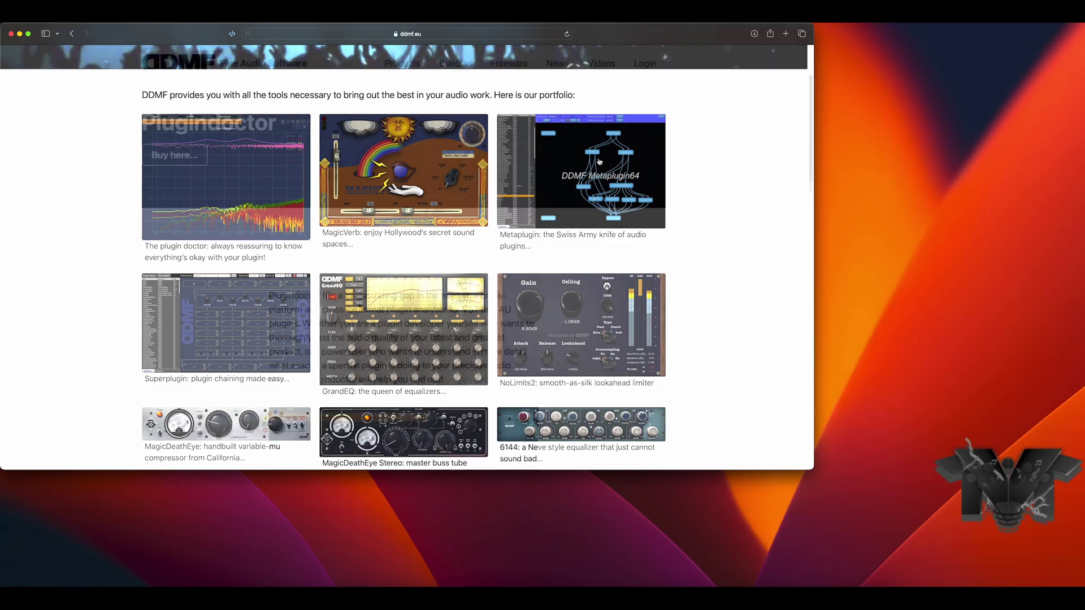
pyautogui.click(271, 142)
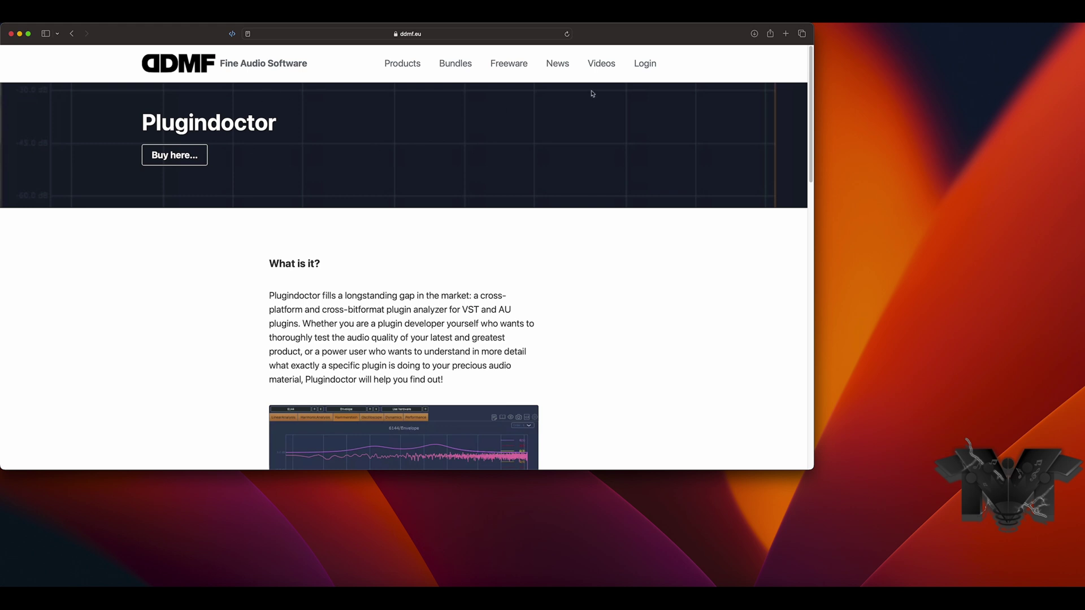
# Log in to the DDMF account and download the Mac full version installer for Metaplugin (v4.3.1).
pyautogui.click(645, 67)
pyautogui.click(173, 236)
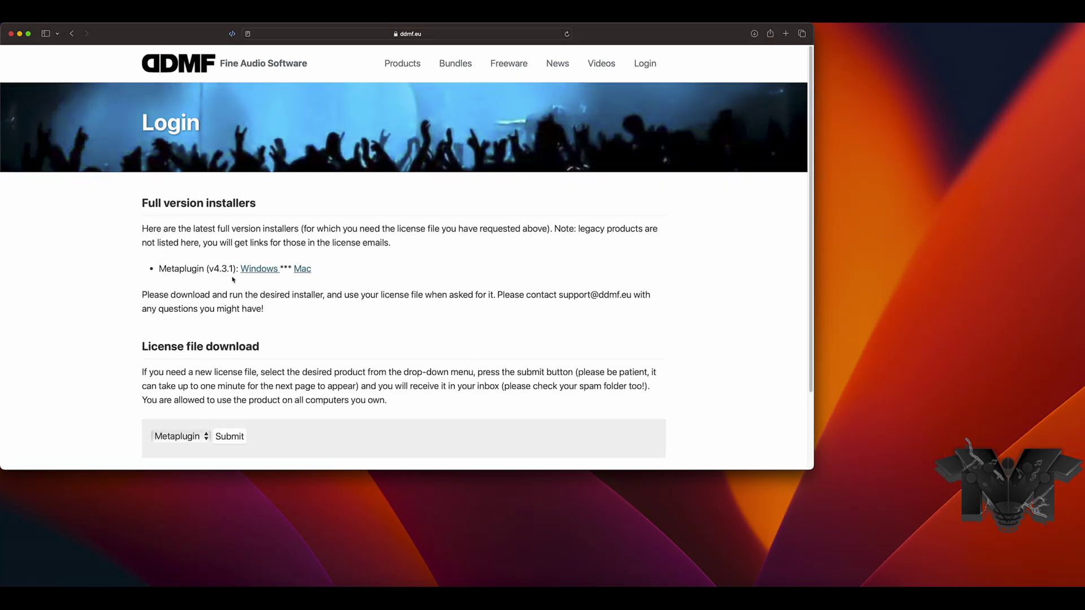
pyautogui.scroll(-3, 146, 256)
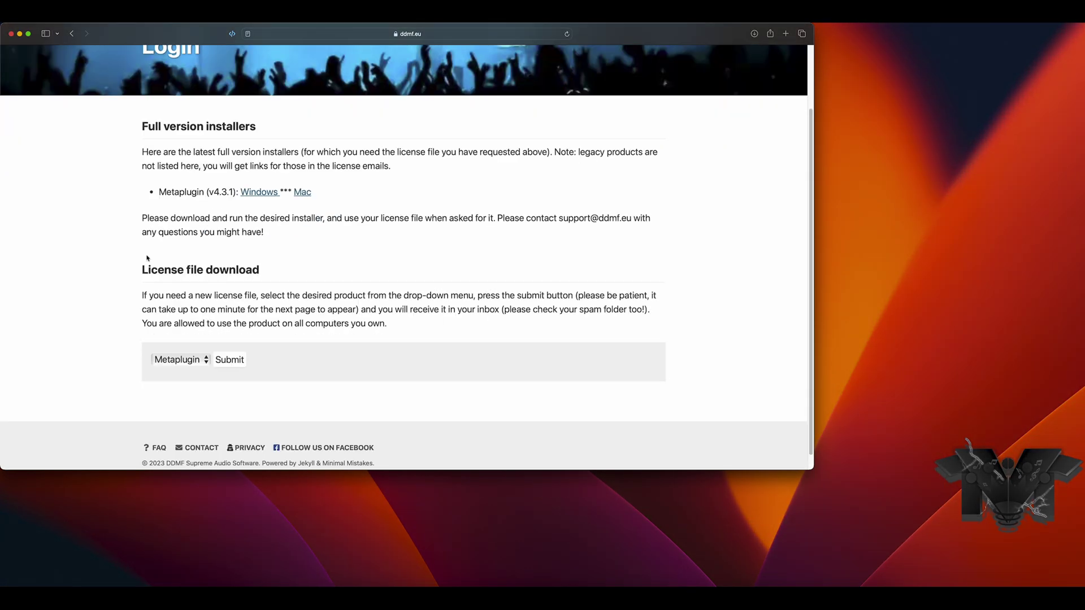
pyautogui.scroll(2, 308, 240)
pyautogui.click(300, 252)
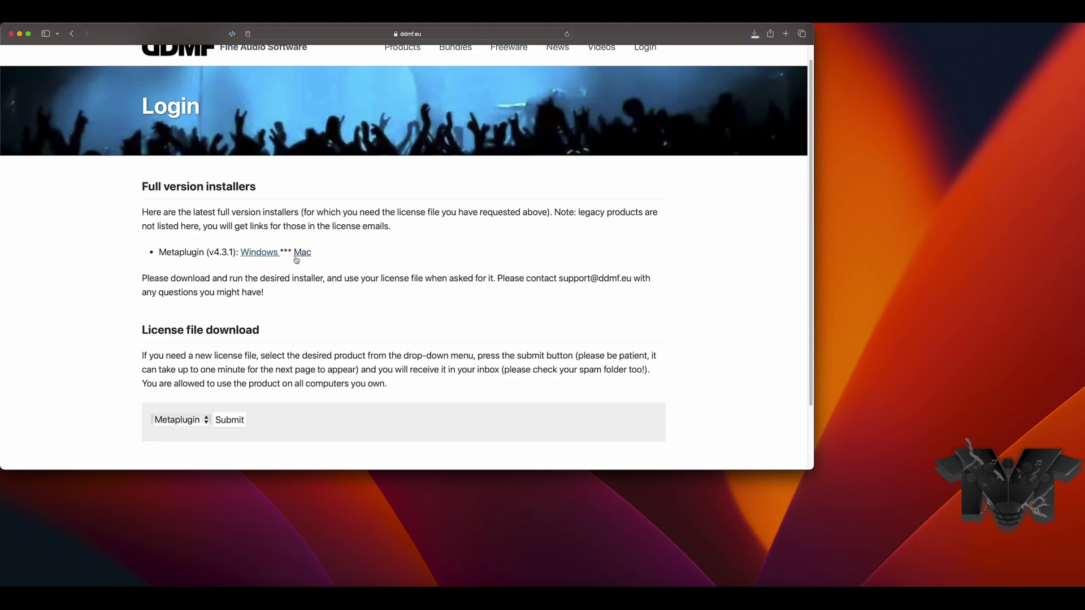
pyautogui.scroll(1, 407, 300)
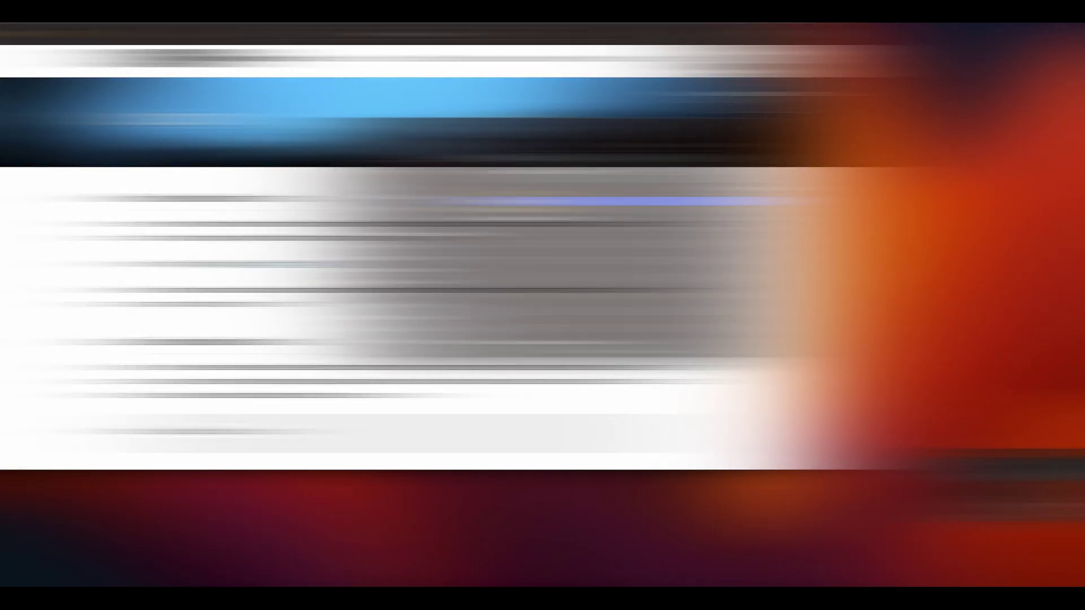
# Run Metaplugin.pkg from the MetapluginMac folder and go through the installer to install Metaplugin.
pyautogui.click(523, 201)
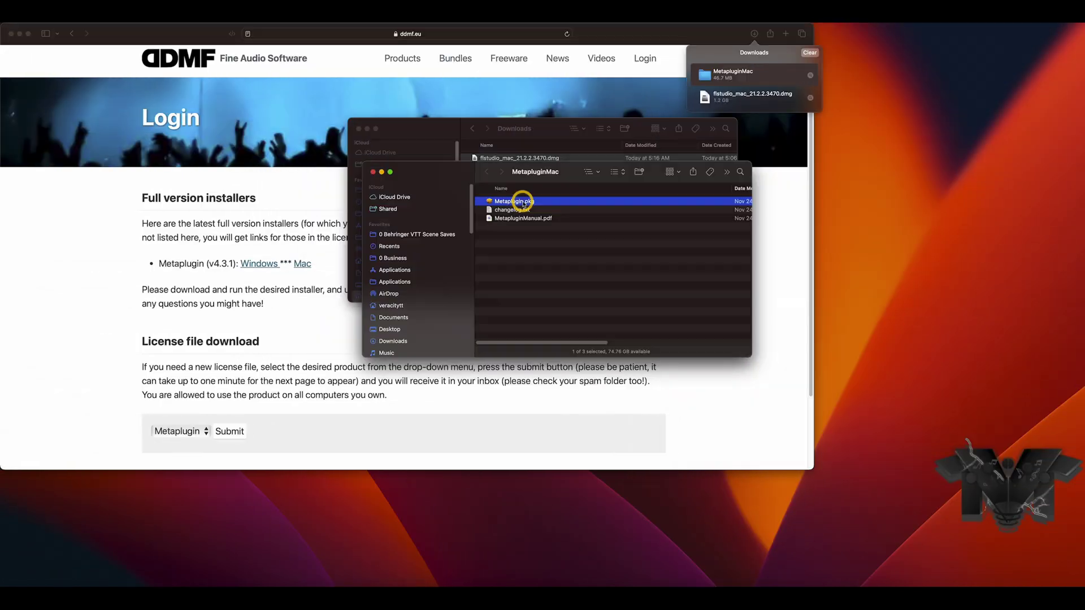
pyautogui.doubleClick(524, 204)
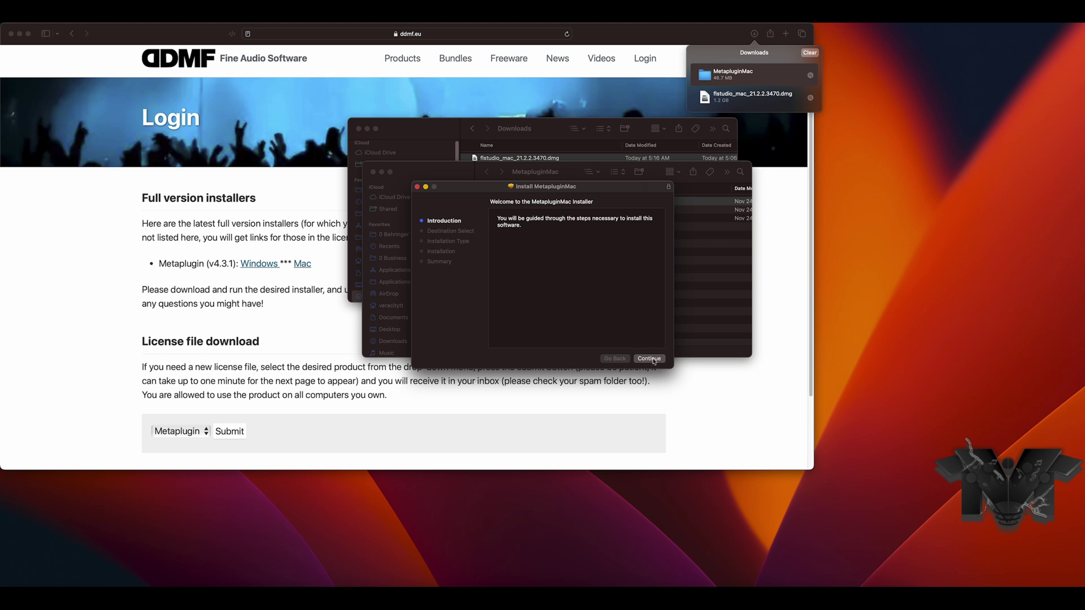
pyautogui.click(651, 359)
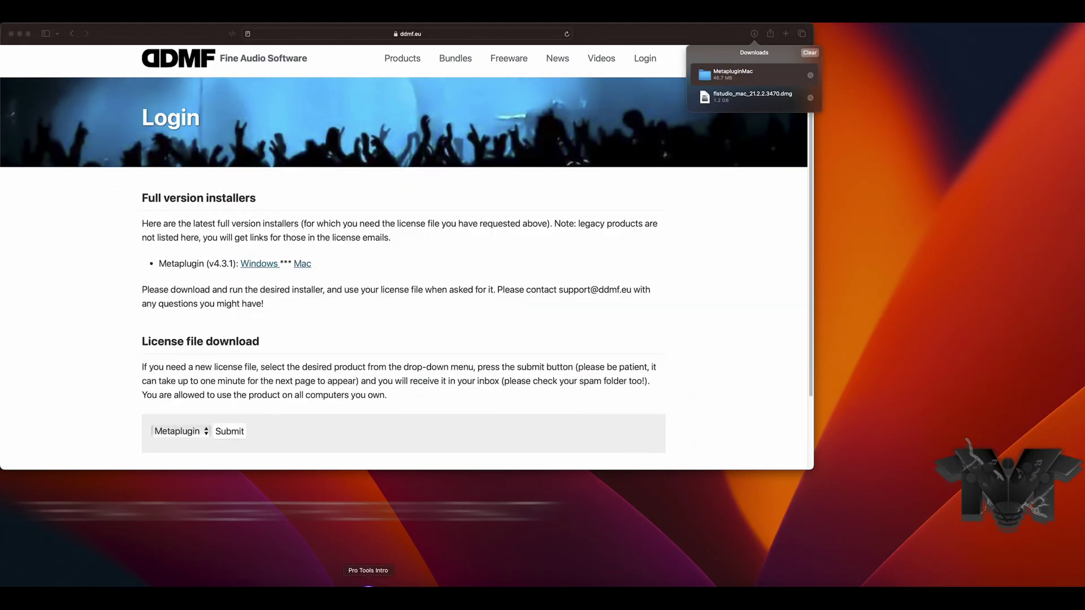
# Launch Pro Tools, choose the bit depth and create a new session named dshdsjkhgdsjgj.
pyautogui.click(368, 588)
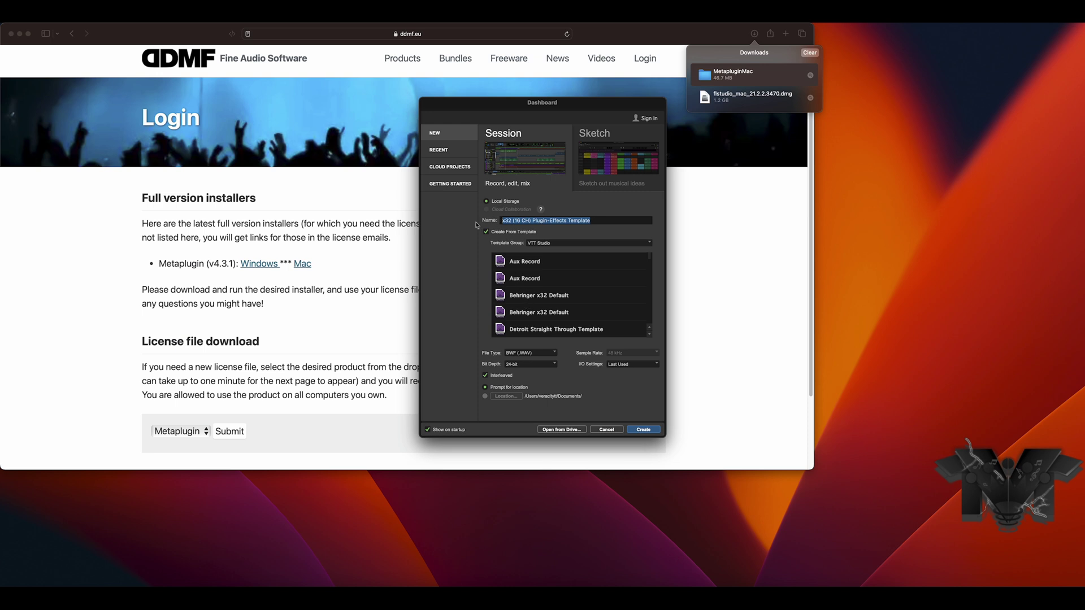
pyautogui.click(541, 365)
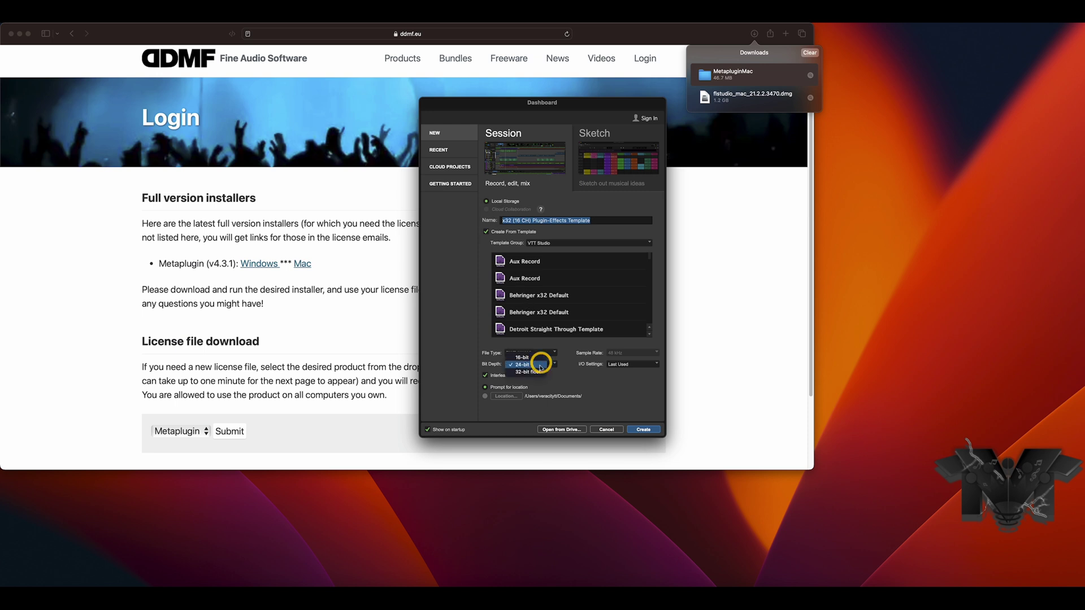
pyautogui.click(537, 369)
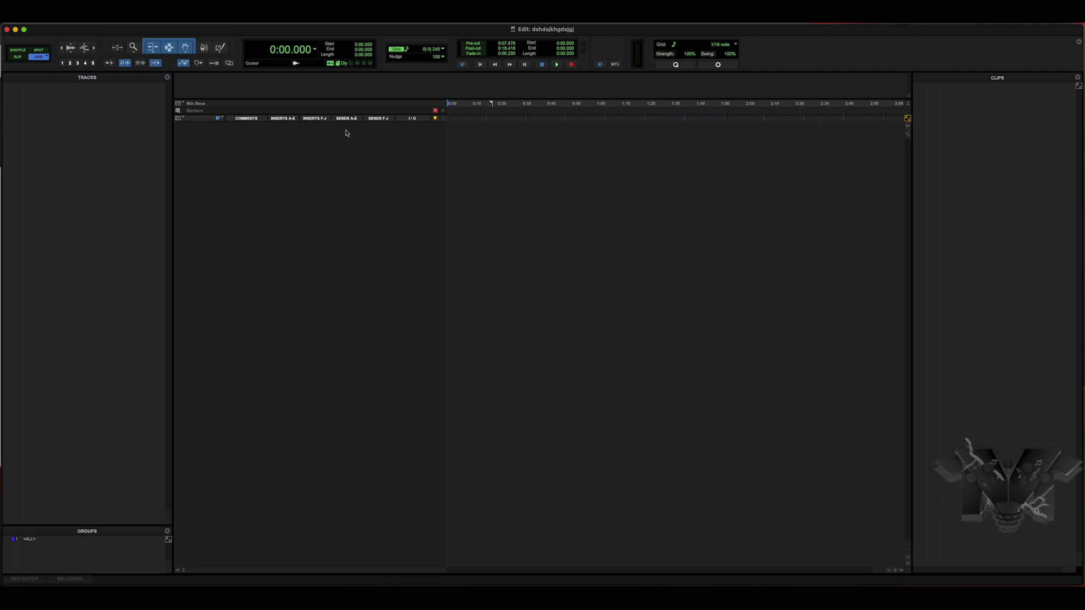
# Create one new stereo instrument track in the empty session.
pyautogui.click(339, 190)
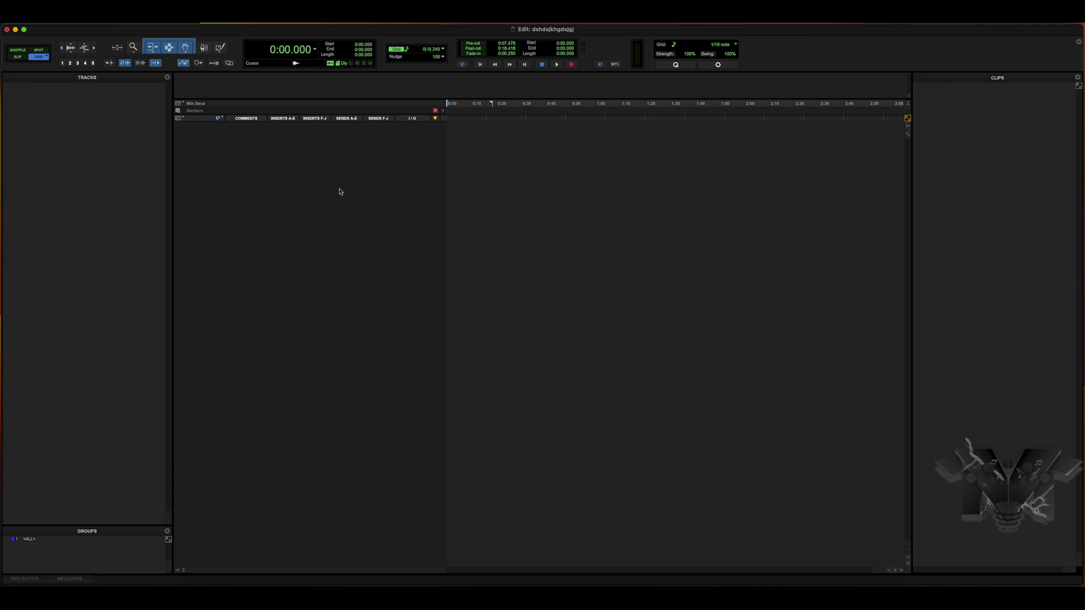
pyautogui.press('super+shift+n')
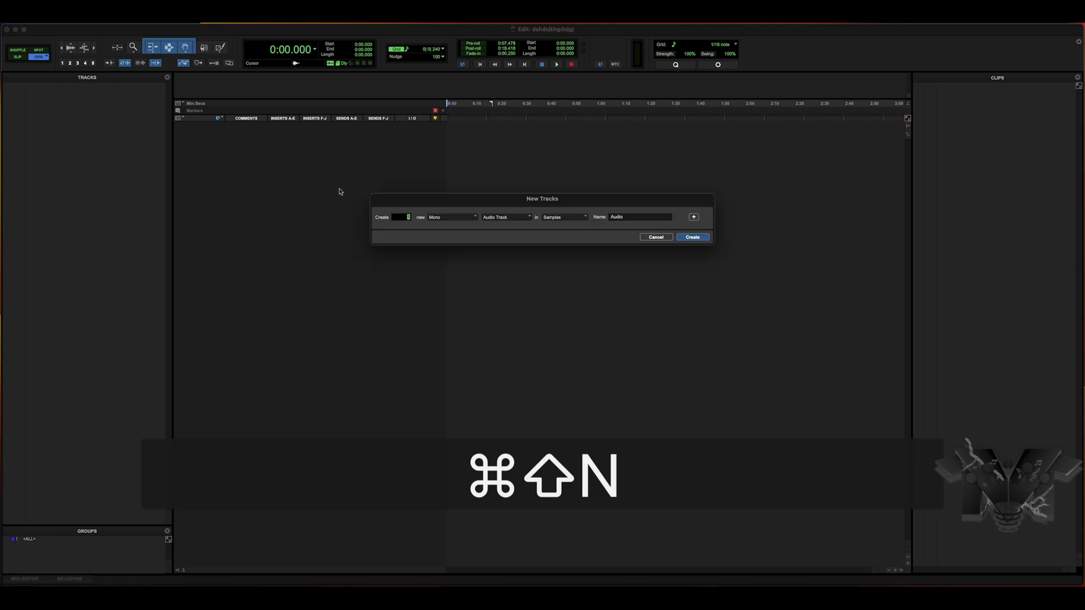
pyautogui.click(443, 217)
pyautogui.click(445, 225)
pyautogui.click(515, 218)
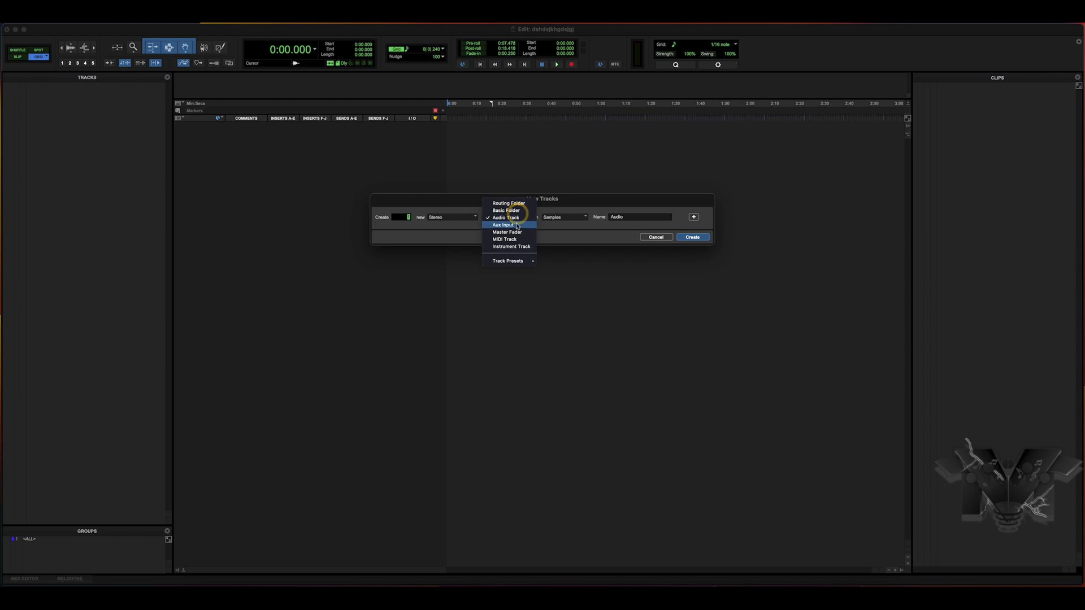
pyautogui.click(514, 248)
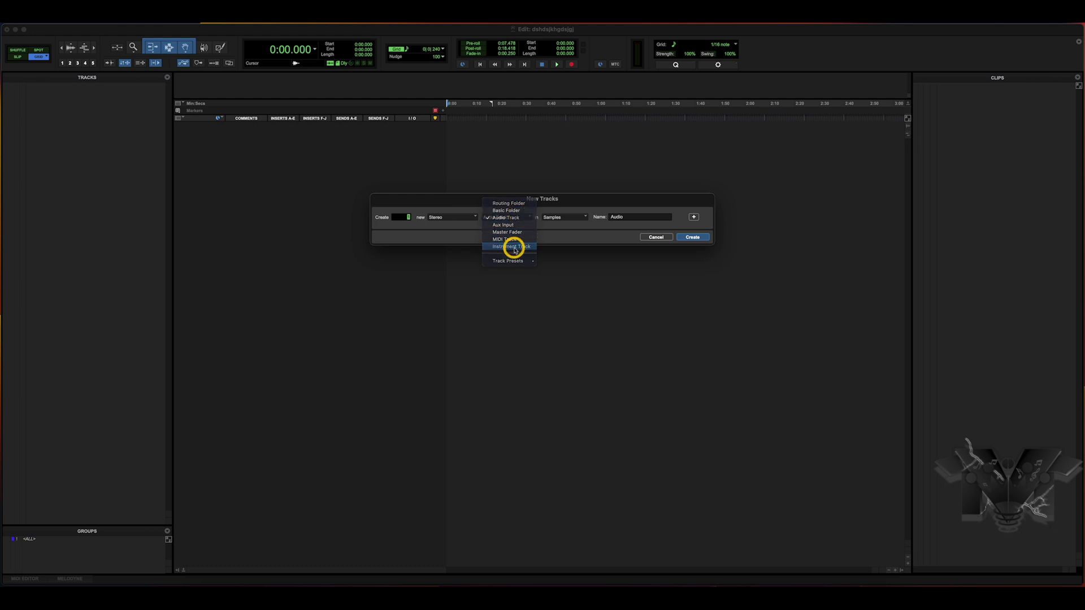
pyautogui.click(692, 236)
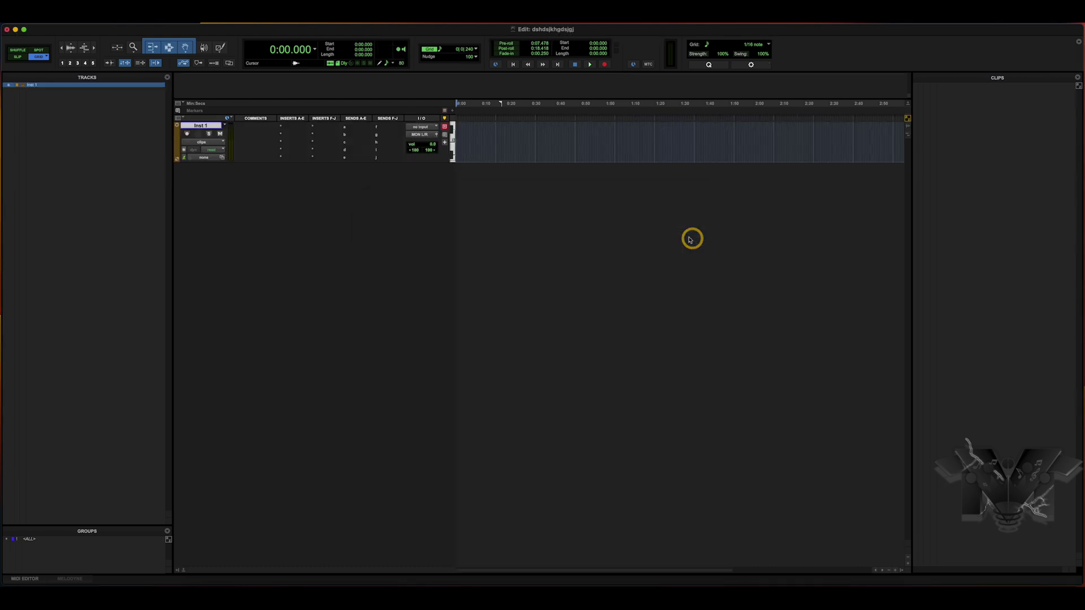
# Add two new stereo audio tracks below the instrument track.
pyautogui.click(289, 221)
pyautogui.press('n')
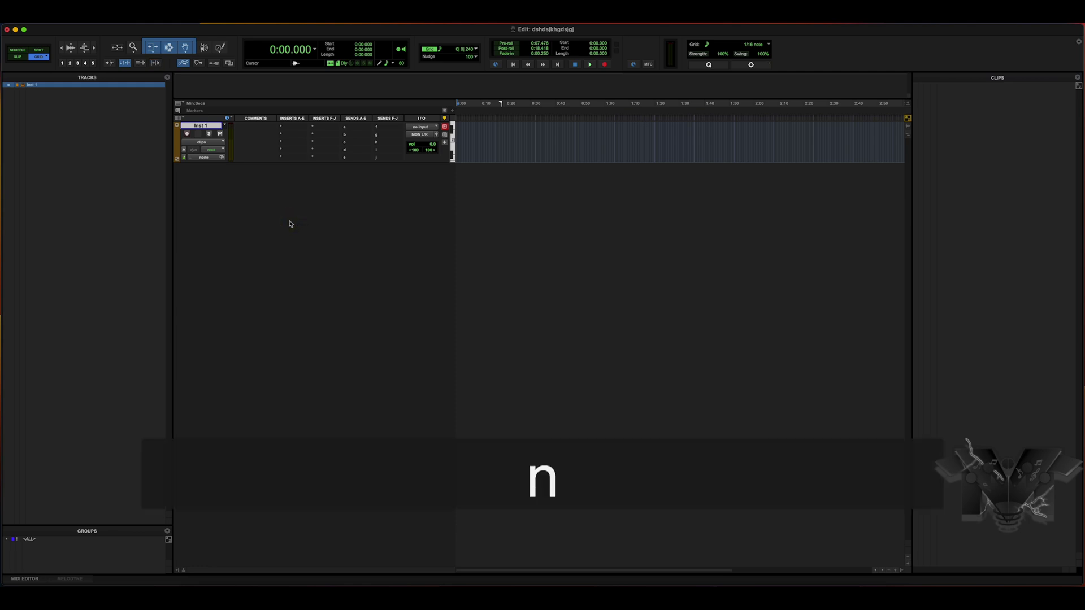
pyautogui.press('super+shift+n')
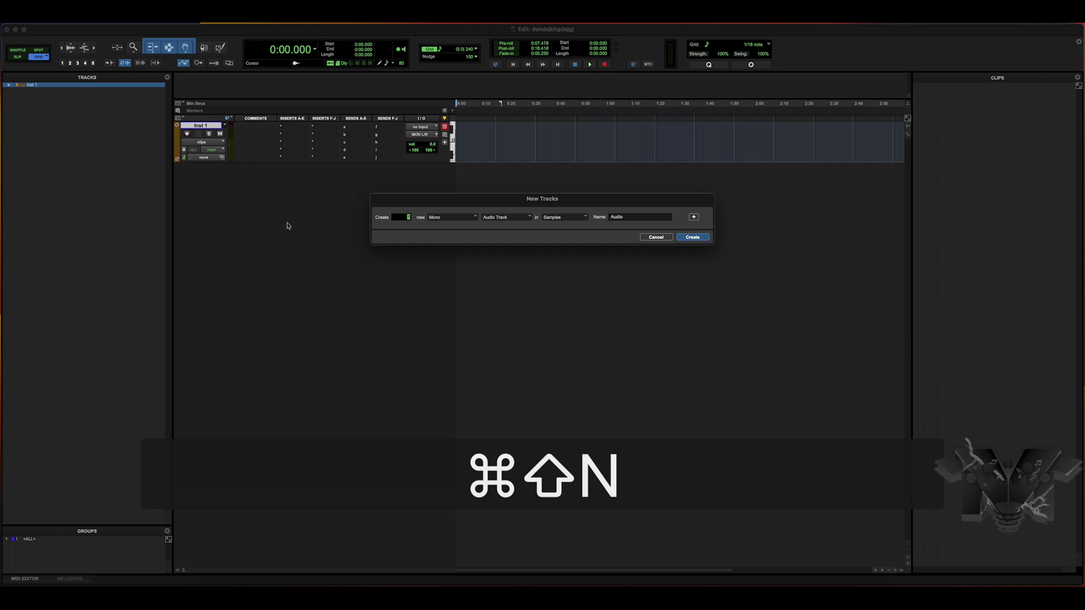
pyautogui.write('2')
pyautogui.click(476, 219)
pyautogui.click(456, 229)
pyautogui.click(502, 217)
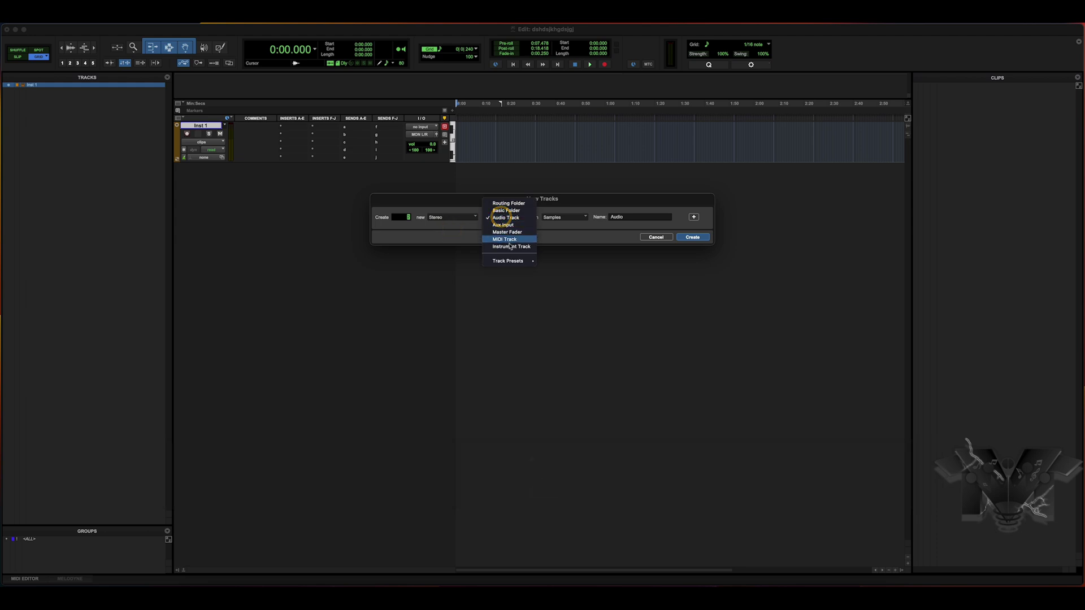
pyautogui.click(509, 218)
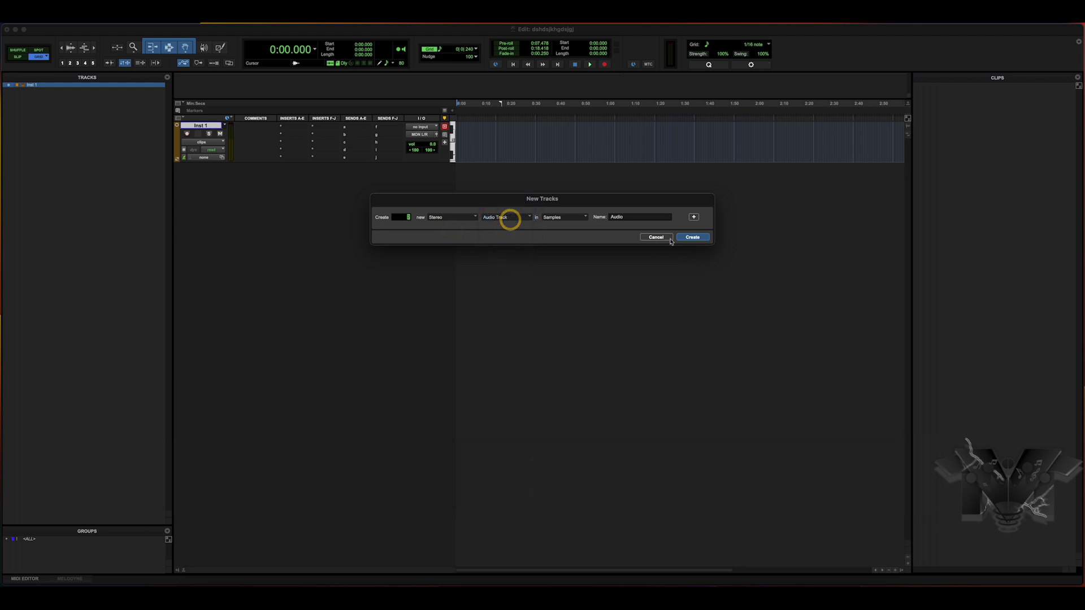
pyautogui.click(683, 236)
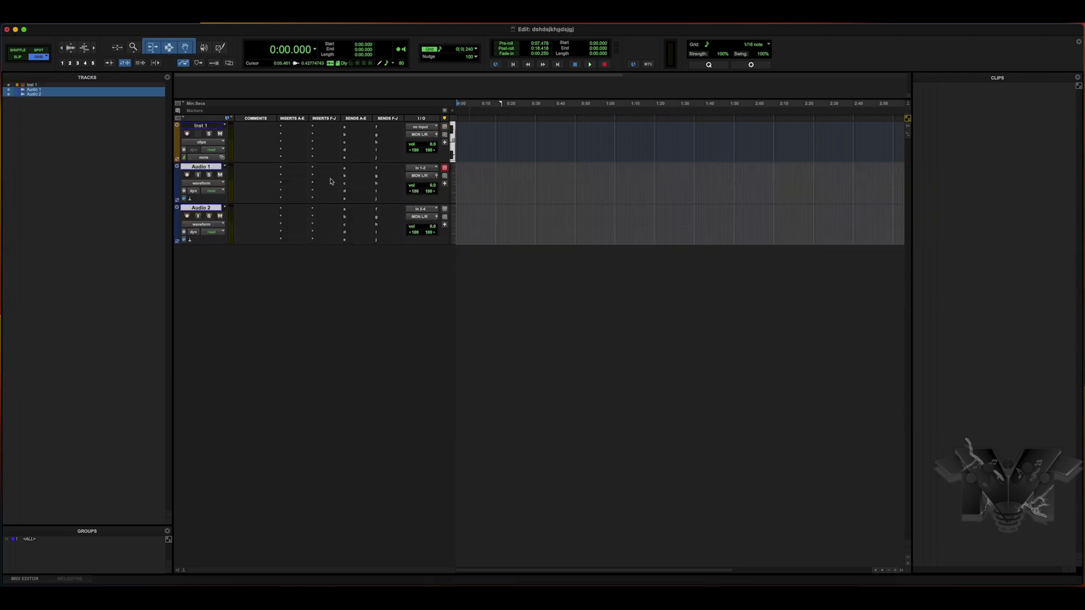
# Insert DDMF's stereo MetapluginSynth on the Inst 1 track's first insert slot and reposition its window.
pyautogui.click(295, 130)
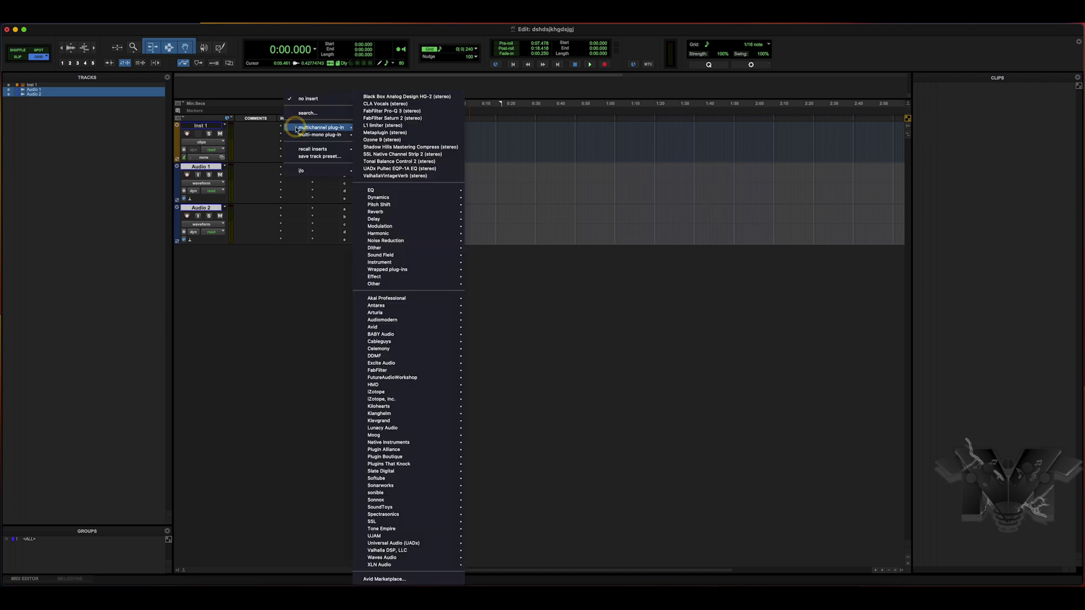
pyautogui.moveTo(399, 365)
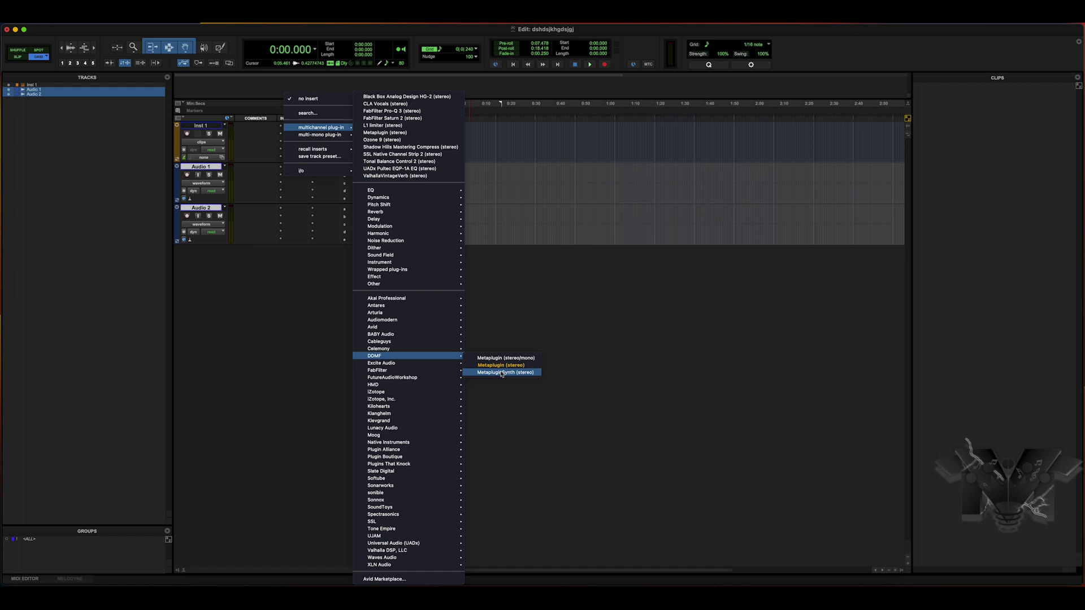
pyautogui.click(501, 373)
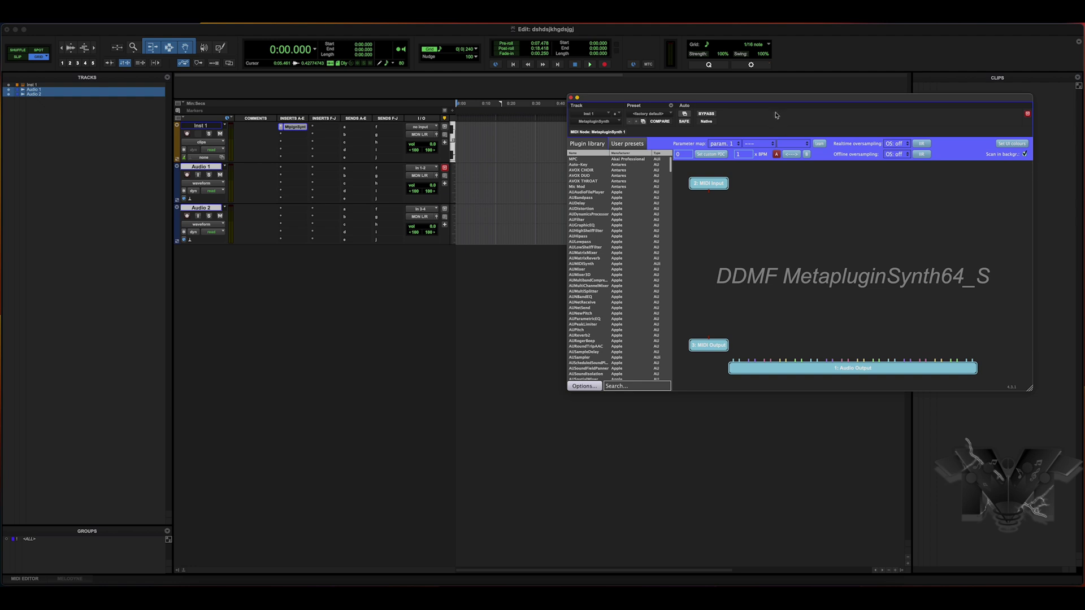
pyautogui.moveTo(777, 101); pyautogui.dragTo(672, 94)
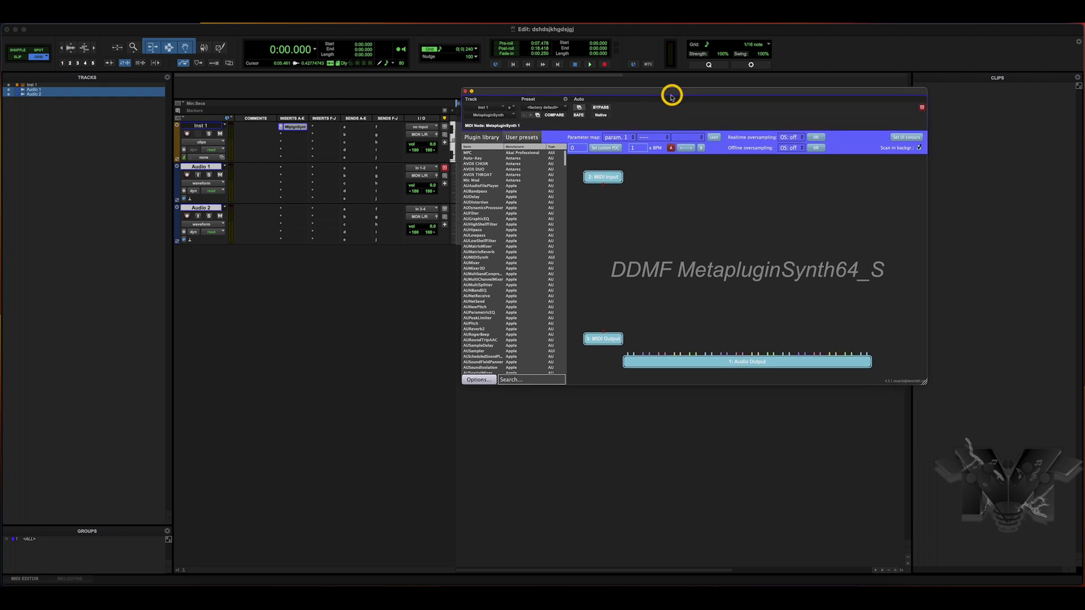
# Search Metaplugin's plugin library for "fl" and add the Image-Line FL Studio AudioUnit to the routing area.
pyautogui.click(479, 380)
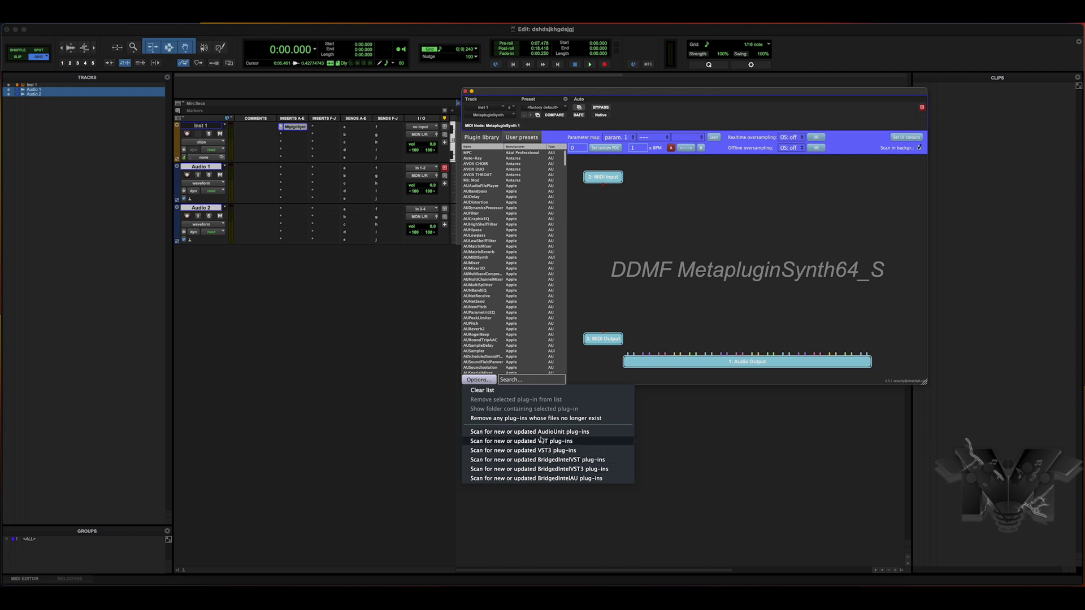
pyautogui.click(510, 318)
pyautogui.click(529, 379)
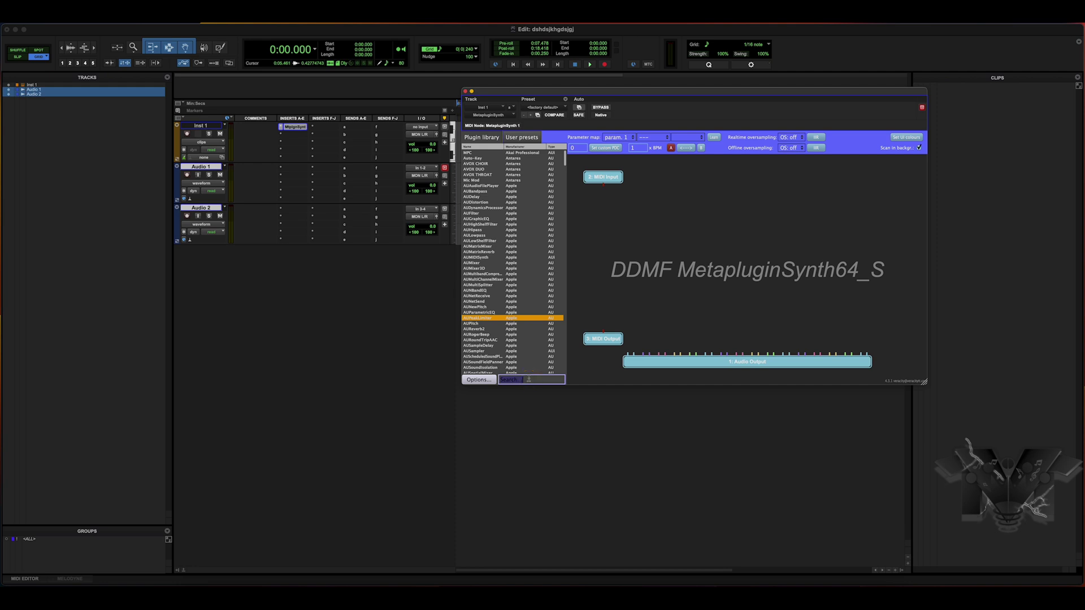
pyautogui.write('fl')
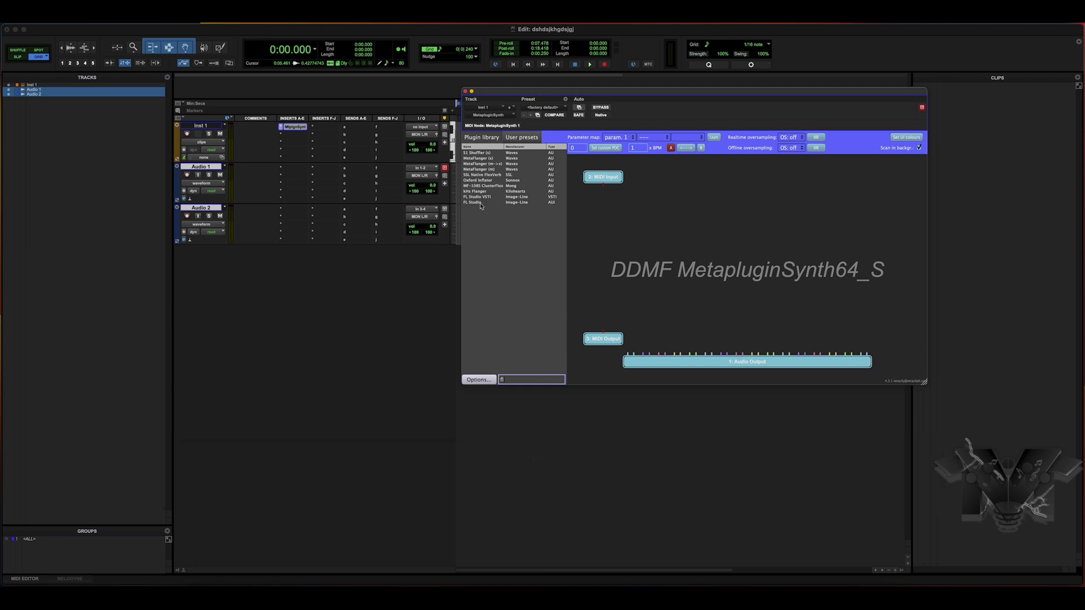
pyautogui.click(511, 202)
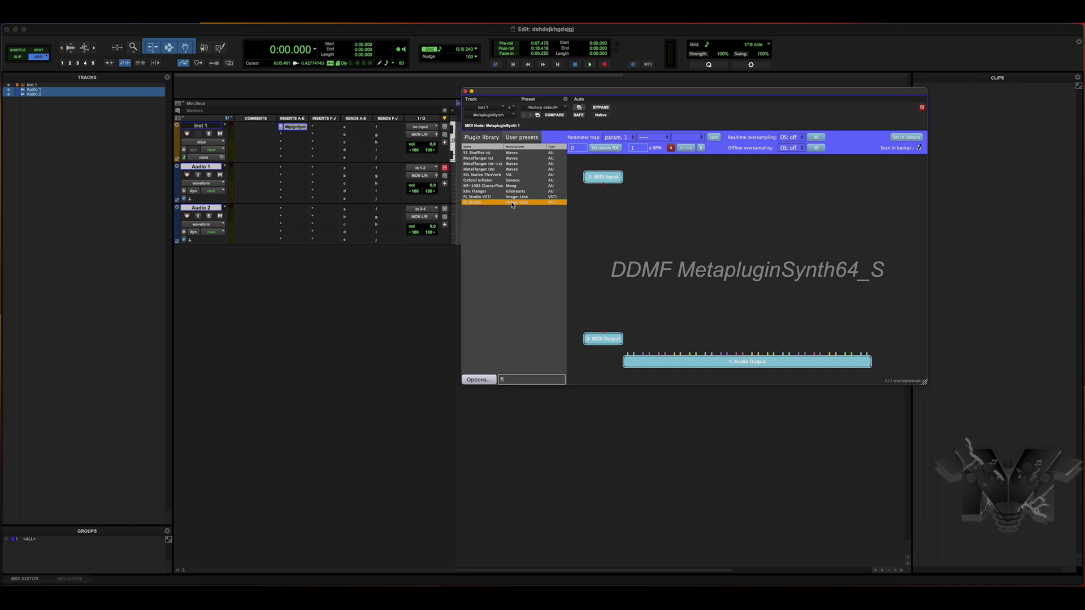
pyautogui.moveTo(512, 205); pyautogui.dragTo(724, 217)
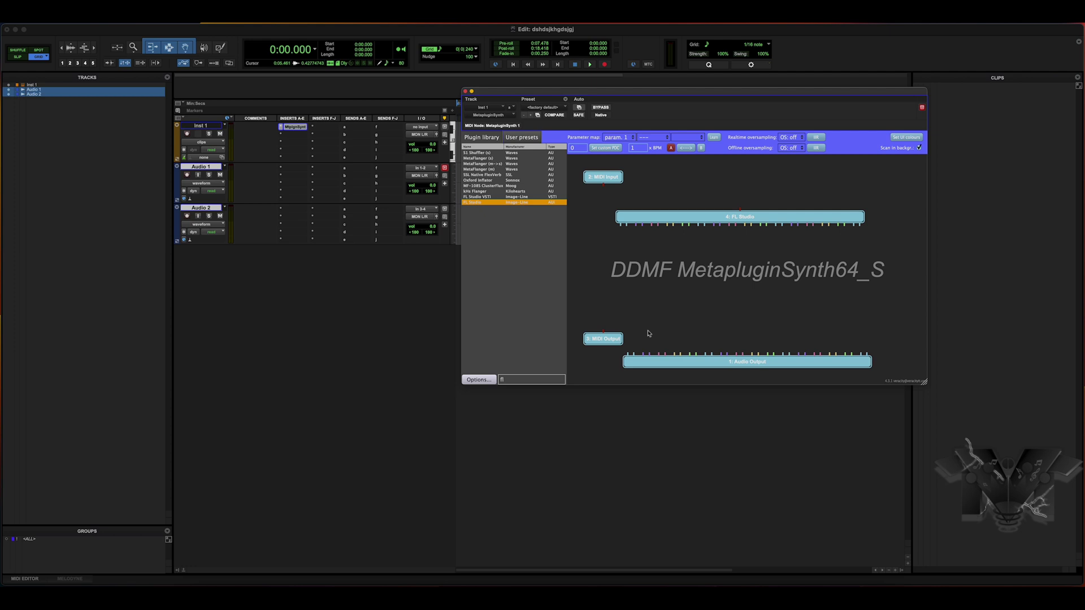
# Move the Audio Output block below the FL Studio block and wire the first four FL Studio outputs to it.
pyautogui.click(650, 364)
pyautogui.moveTo(650, 365); pyautogui.dragTo(641, 274)
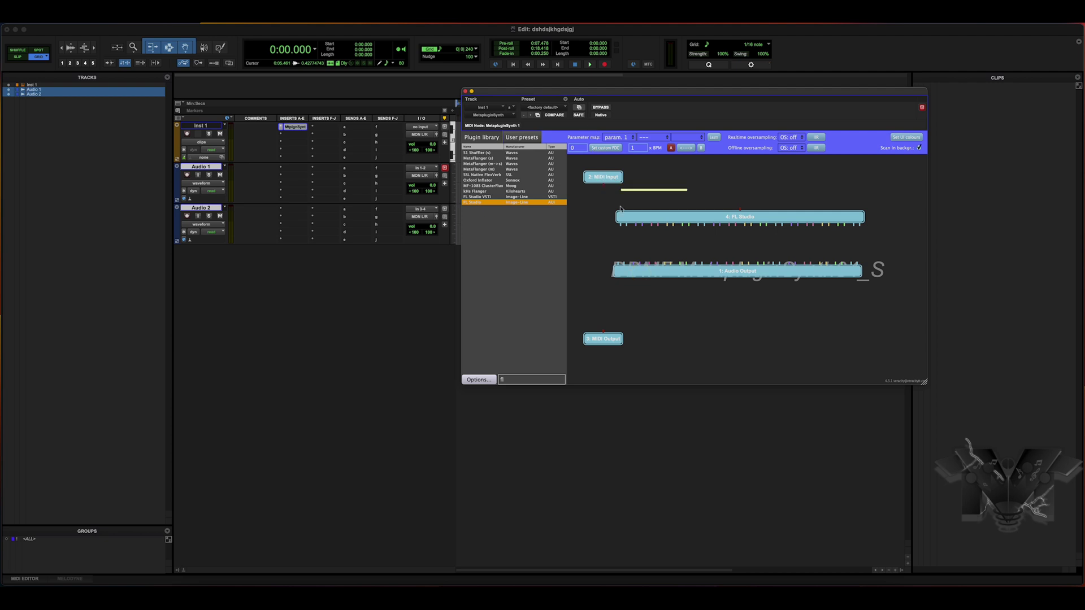
pyautogui.moveTo(620, 227); pyautogui.dragTo(622, 255)
pyautogui.click(626, 236)
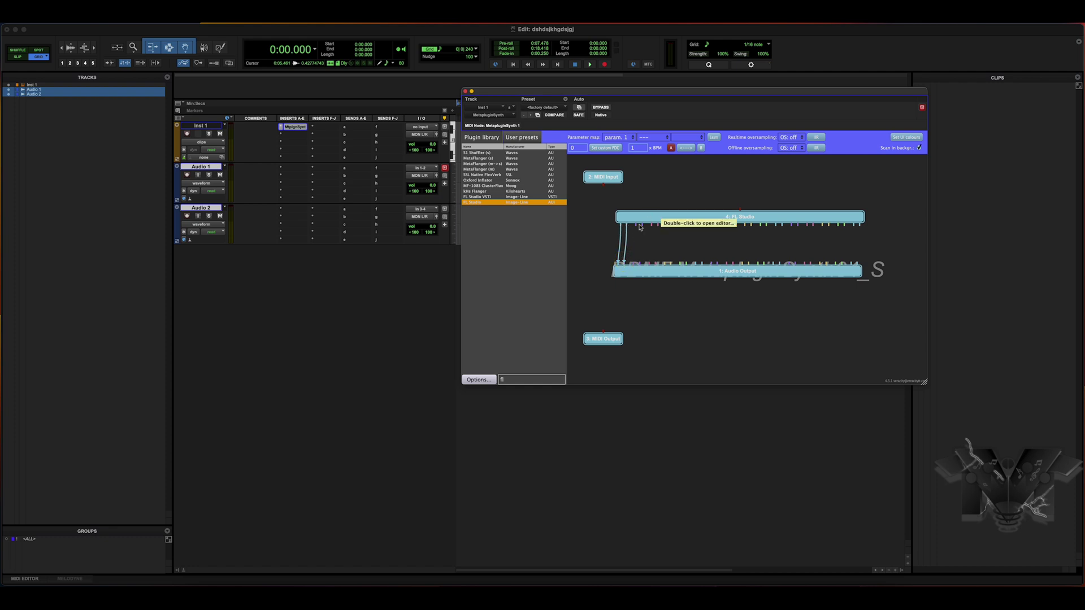
pyautogui.moveTo(636, 226); pyautogui.dragTo(635, 261)
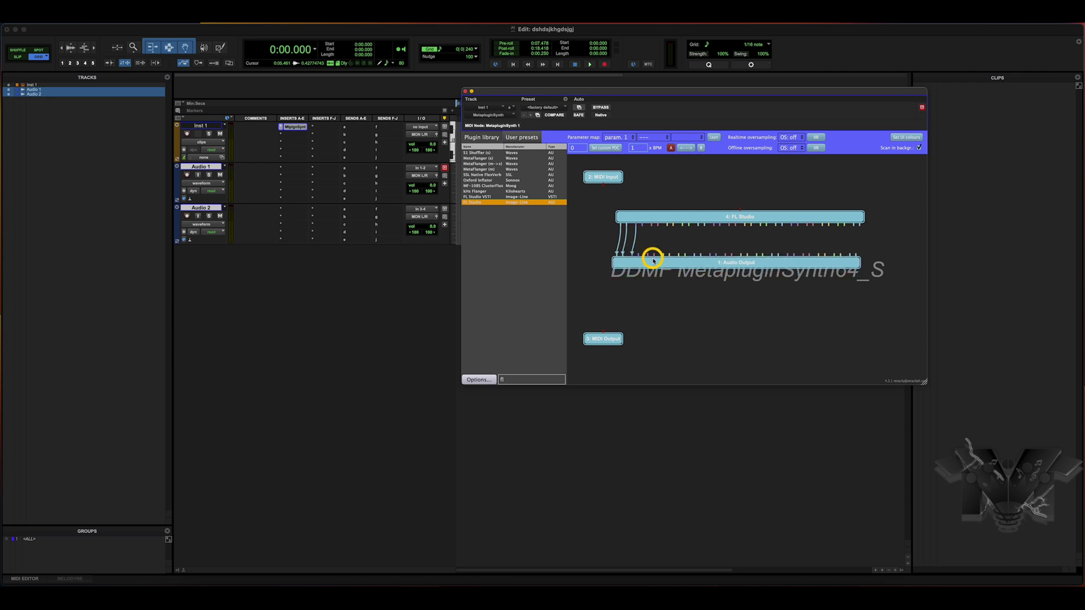
pyautogui.moveTo(643, 226); pyautogui.dragTo(641, 249)
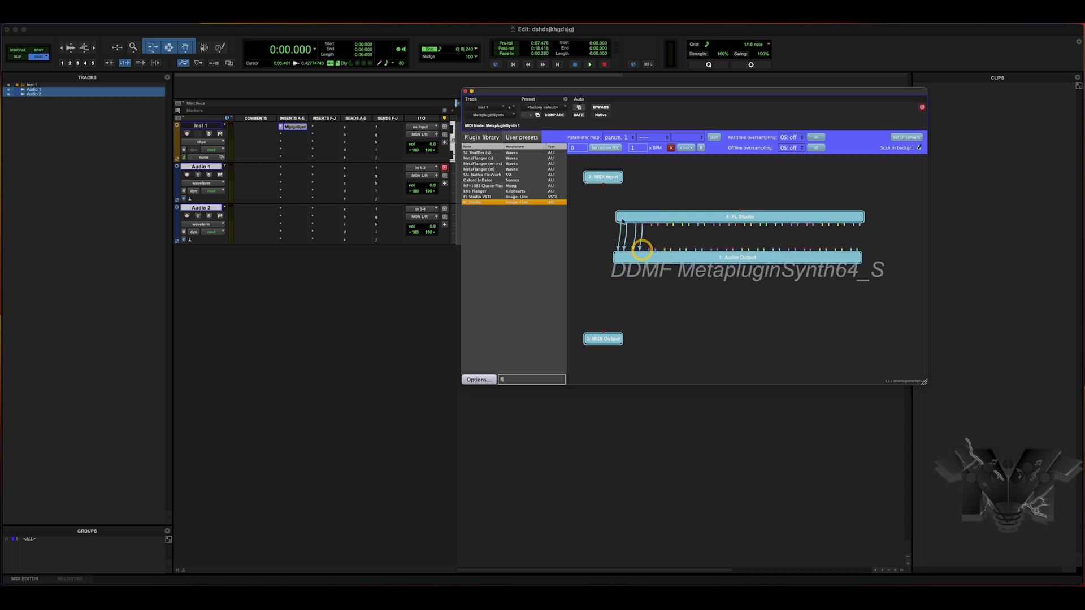
# Load the saved FL Studio user preset into MetapluginSynth.
pyautogui.click(522, 138)
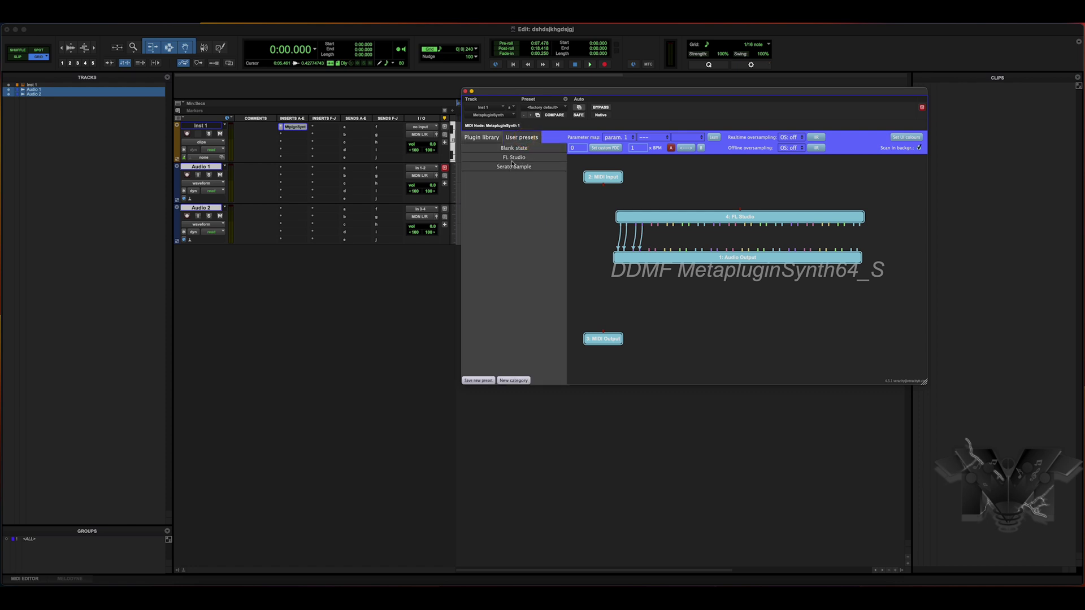
pyautogui.click(487, 137)
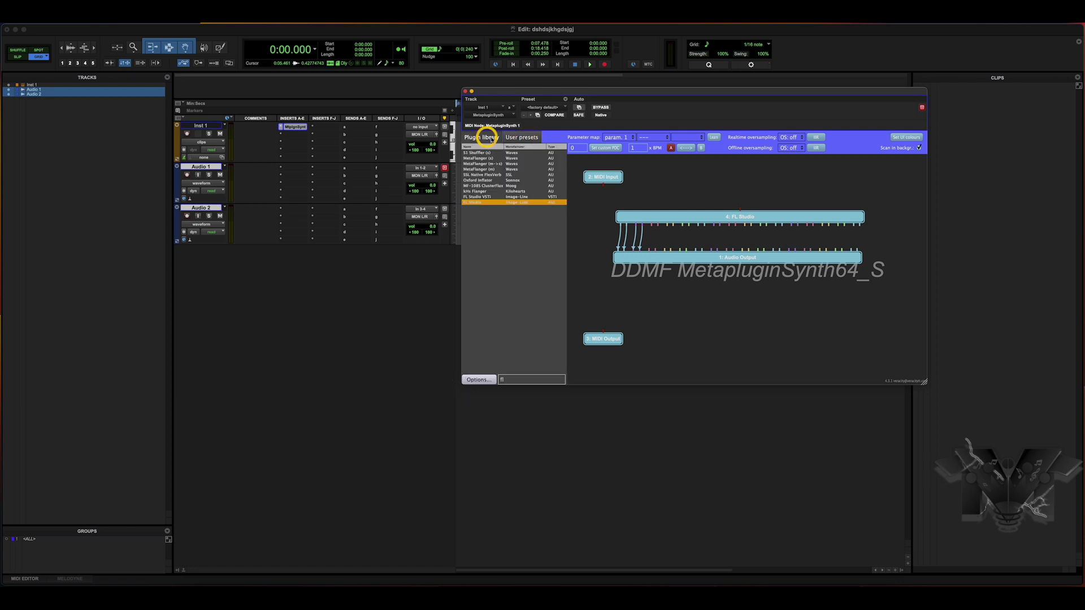
pyautogui.click(517, 138)
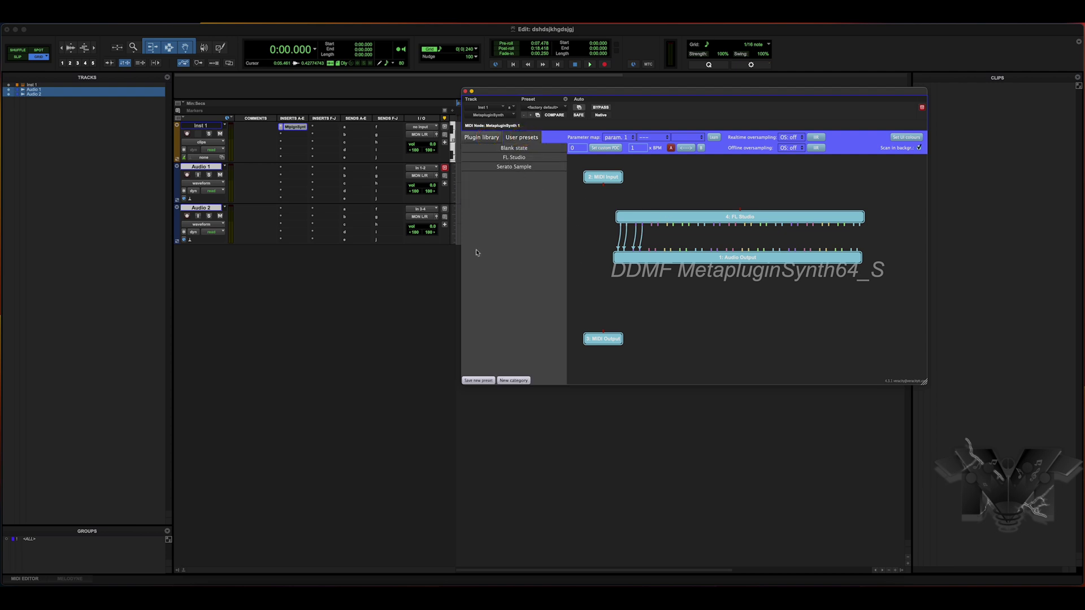
pyautogui.click(481, 381)
pyautogui.click(563, 331)
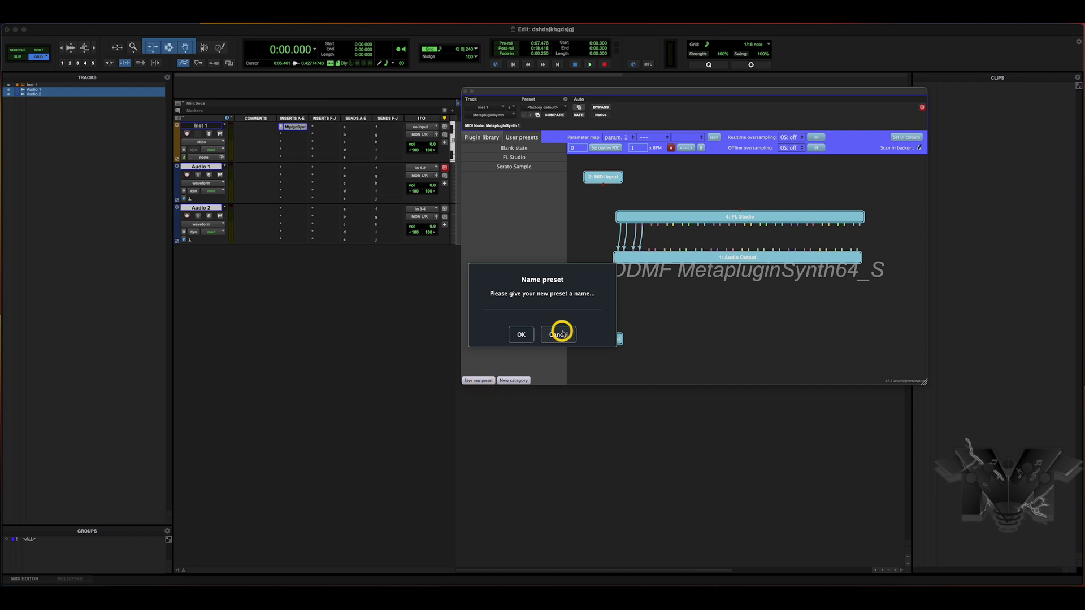
pyautogui.click(514, 159)
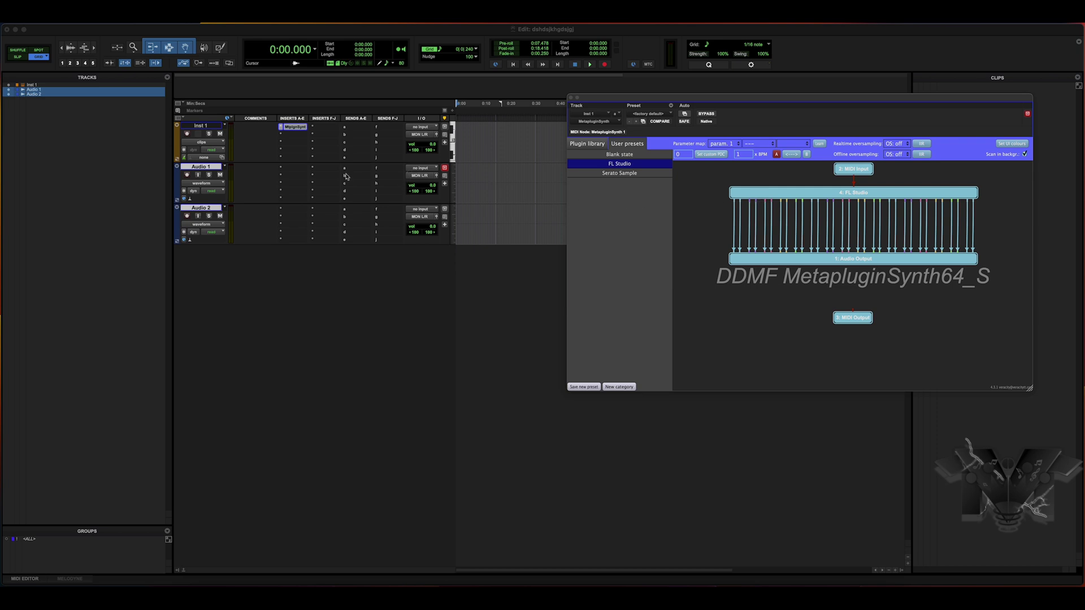
pyautogui.click(418, 175)
pyautogui.moveTo(424, 198)
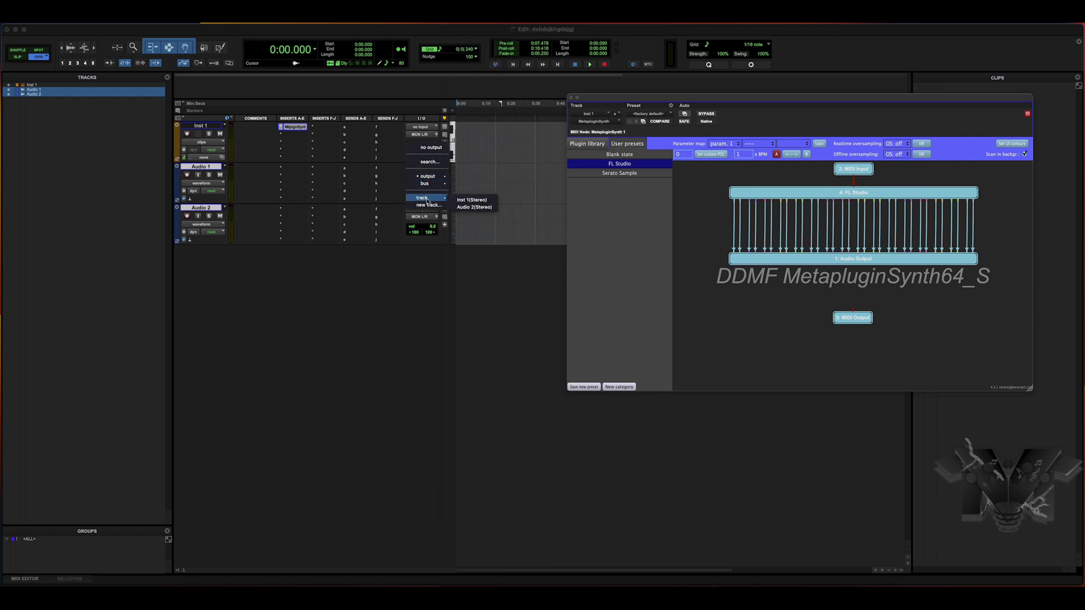
pyautogui.click(340, 185)
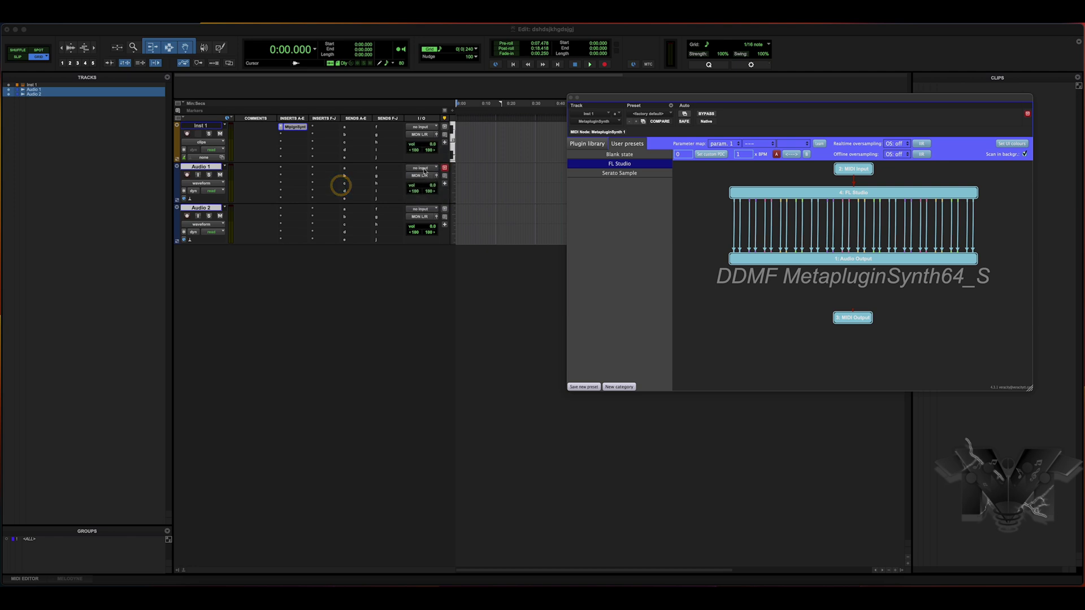
# Set the Audio 1 track's input to OutputBus15 of the MetapluginSynth plug-in on Inst 1.
pyautogui.click(424, 168)
pyautogui.moveTo(428, 183)
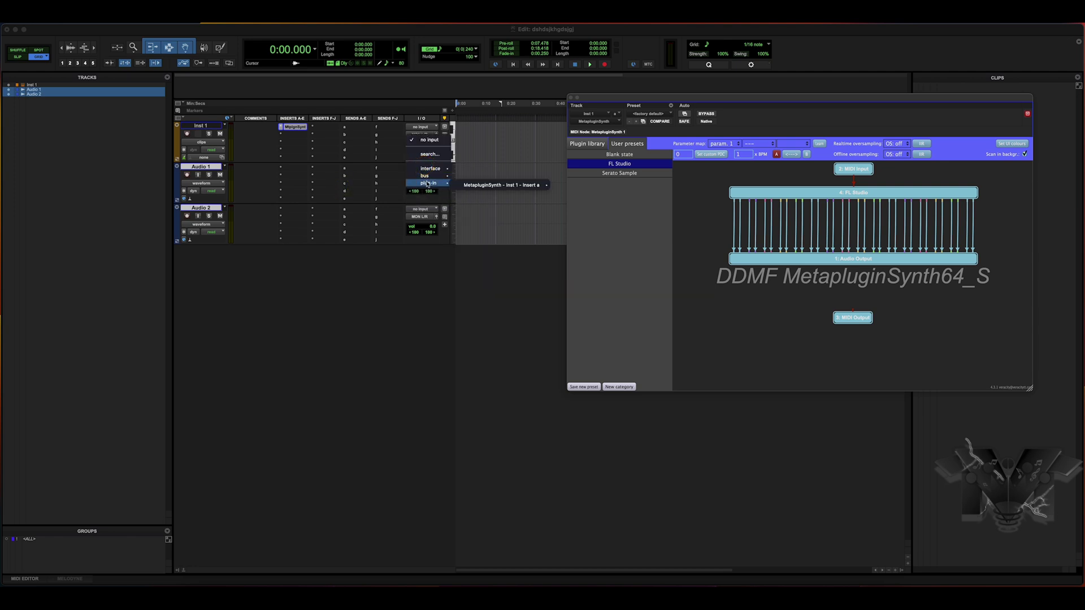
pyautogui.moveTo(467, 181)
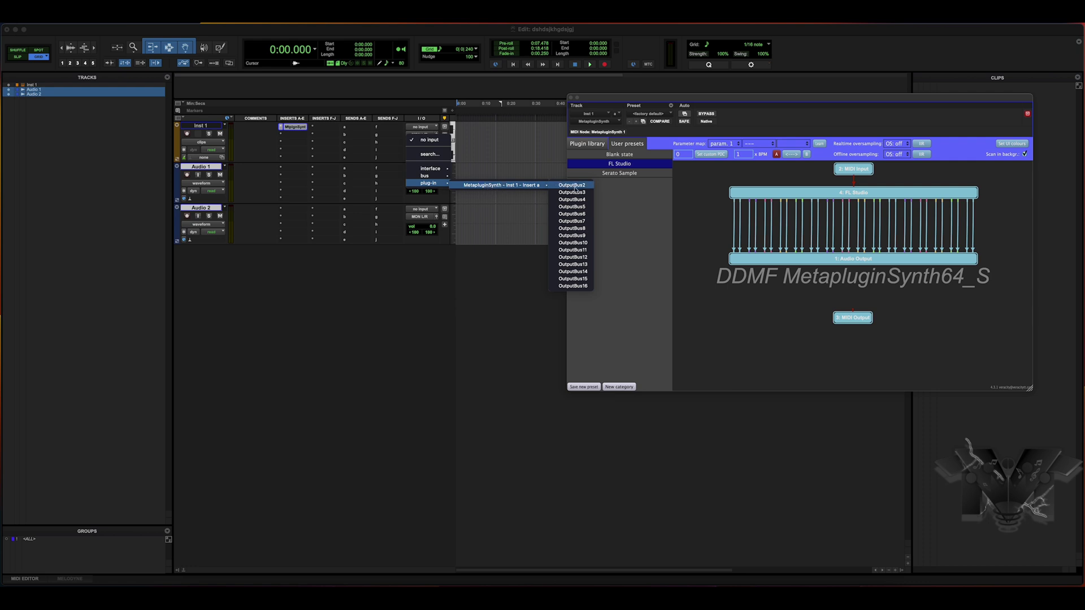
pyautogui.click(571, 279)
# Set the Audio 2 track's input to OutputBus16 of the MetapluginSynth plug-in on Inst 1.
pyautogui.click(429, 213)
pyautogui.moveTo(435, 225)
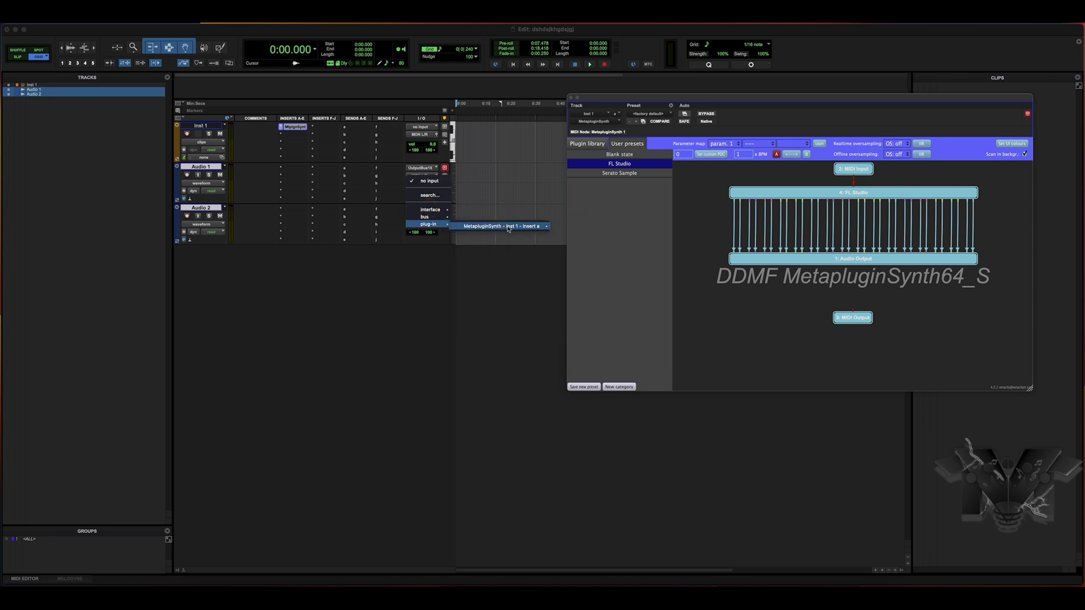
pyautogui.moveTo(527, 228)
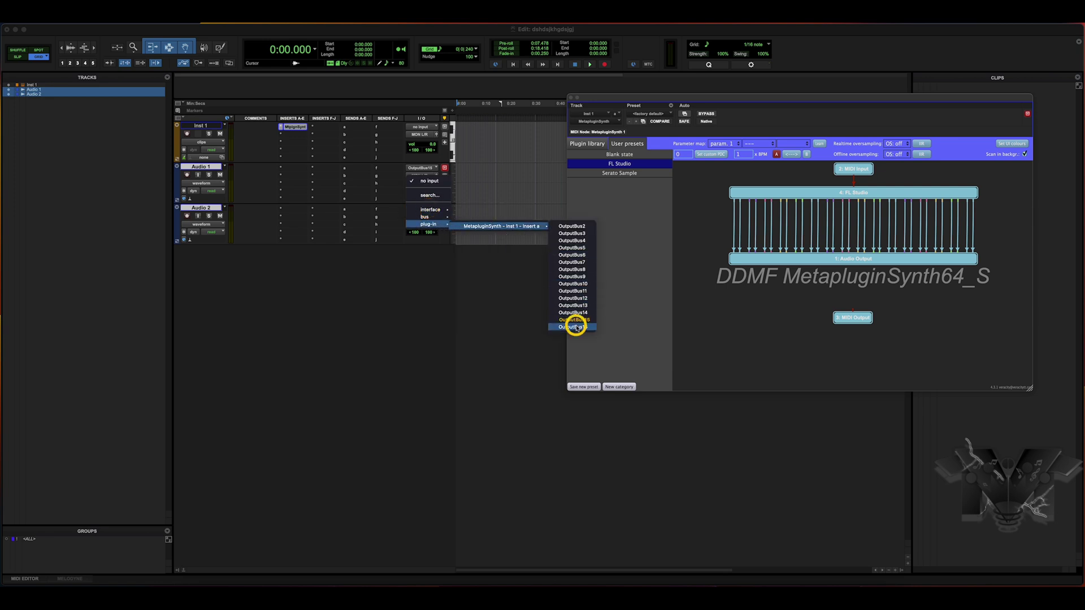
pyautogui.click(574, 327)
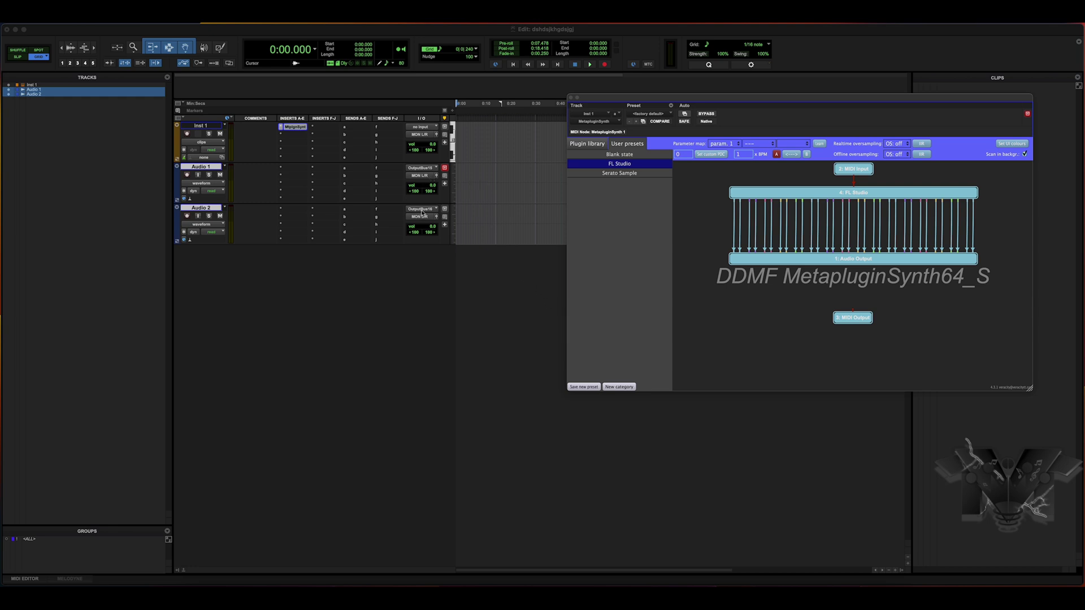
# Open the FL Studio block's editor in MetapluginSynth and launch the full FL Studio interface from it.
pyautogui.doubleClick(788, 194)
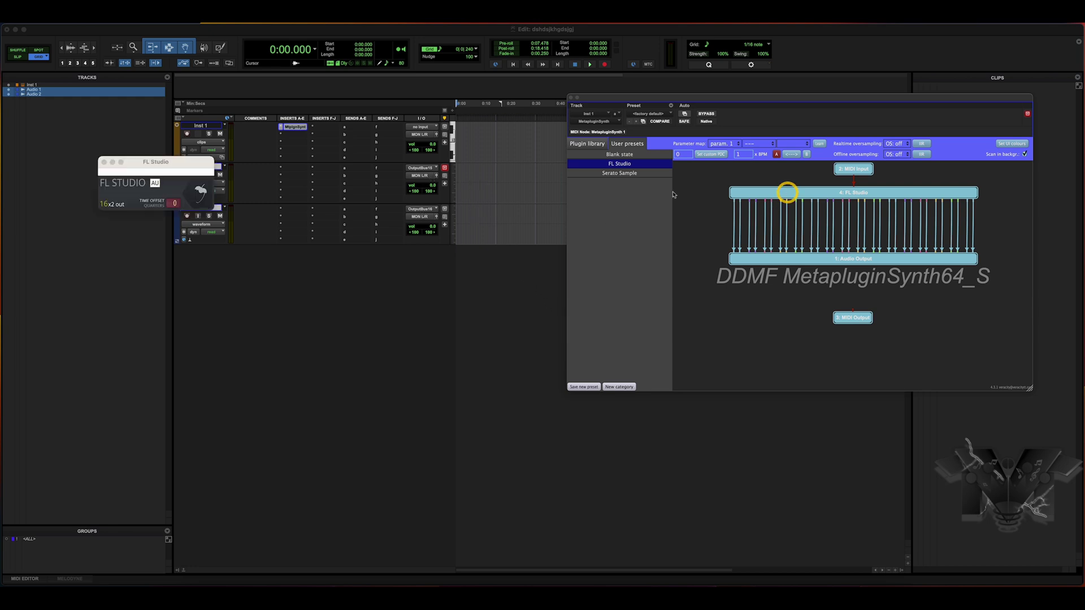
pyautogui.click(197, 194)
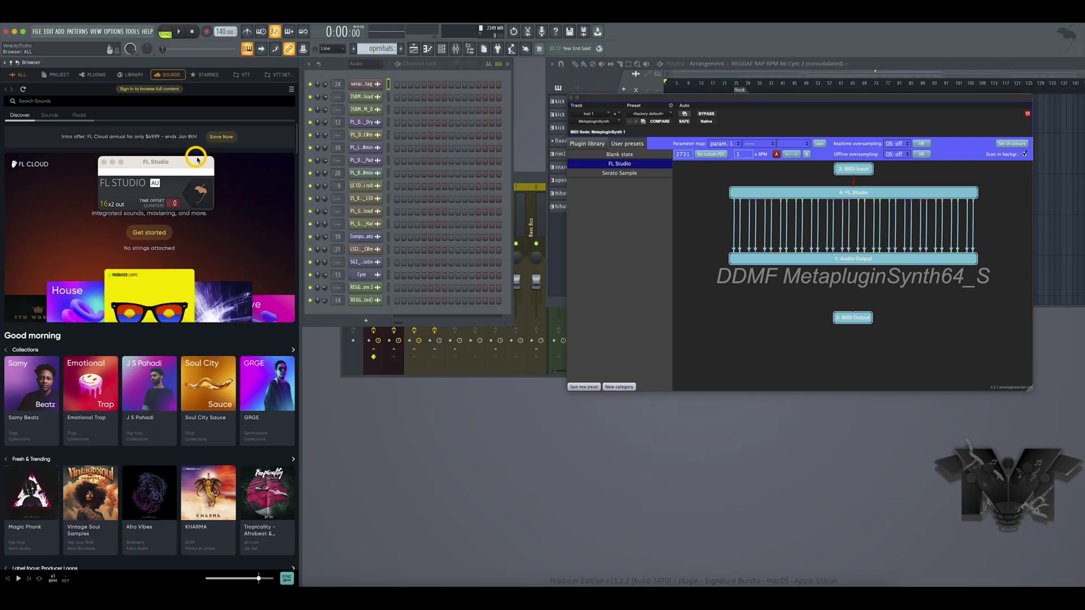
pyautogui.click(151, 158)
# Open the recent FL Studio project "VeracityTT - on my soul.flp" and bring its workspace to the front.
pyautogui.click(37, 31)
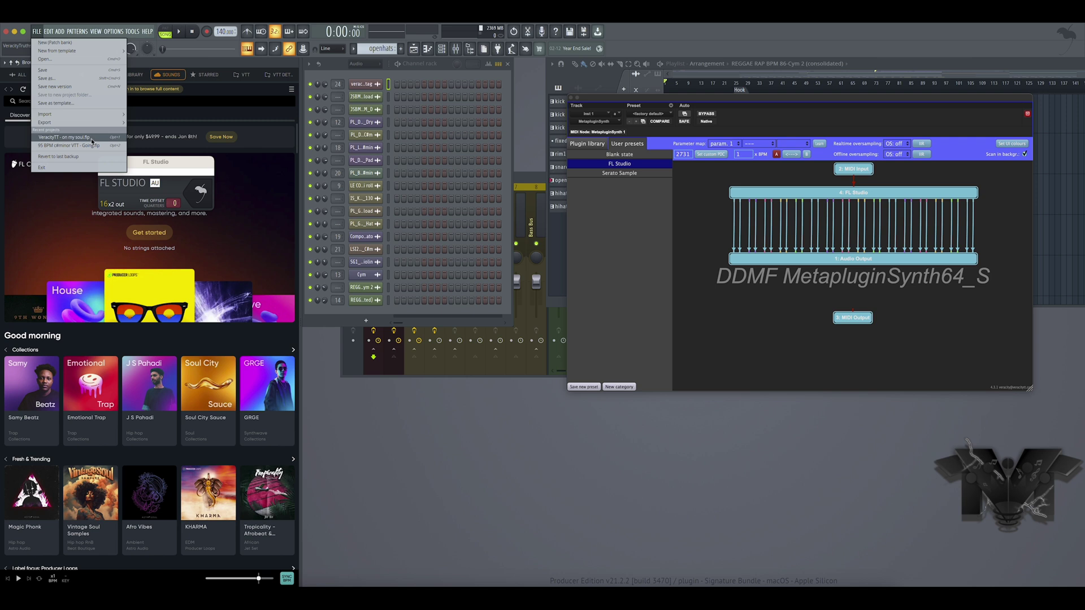
pyautogui.click(85, 137)
pyautogui.click(551, 331)
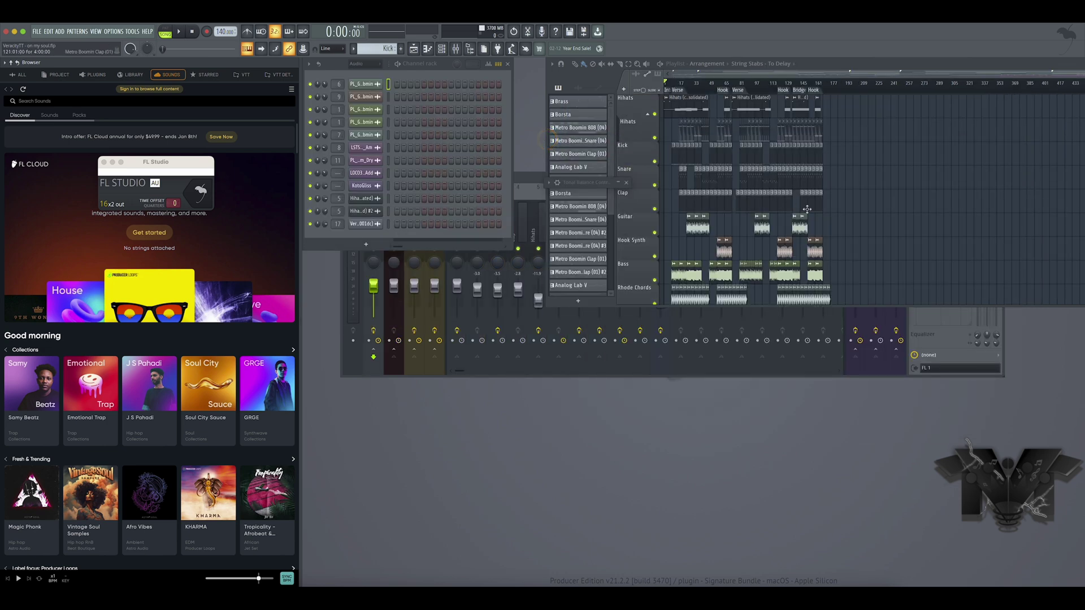
# Move the mixer clear of the channel rack and playlist, and examine the Master track's external output choices.
pyautogui.click(948, 339)
pyautogui.moveTo(520, 180); pyautogui.dragTo(519, 288)
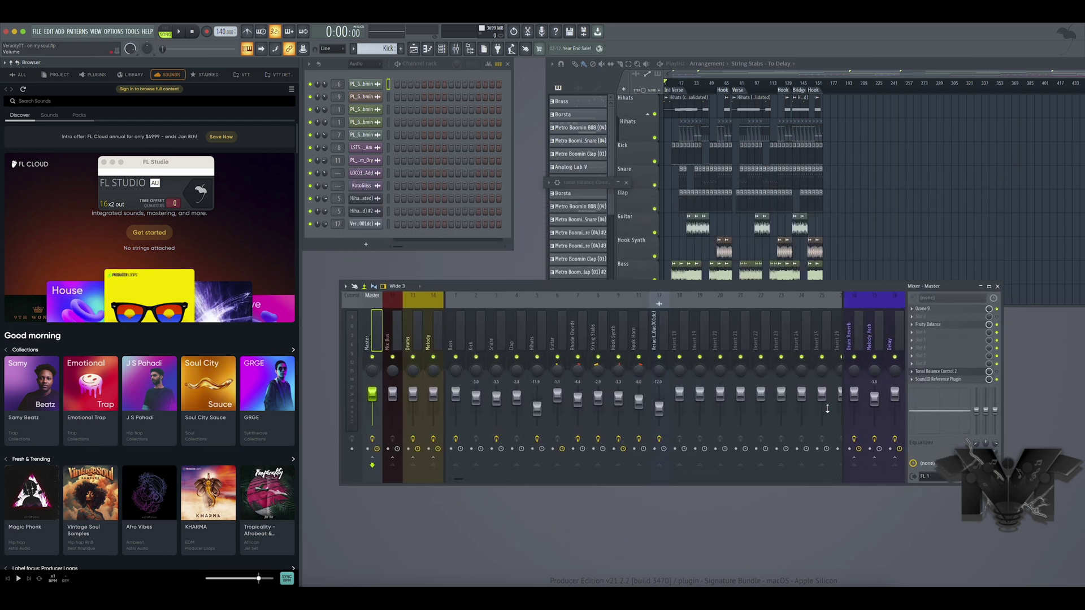
pyautogui.click(938, 477)
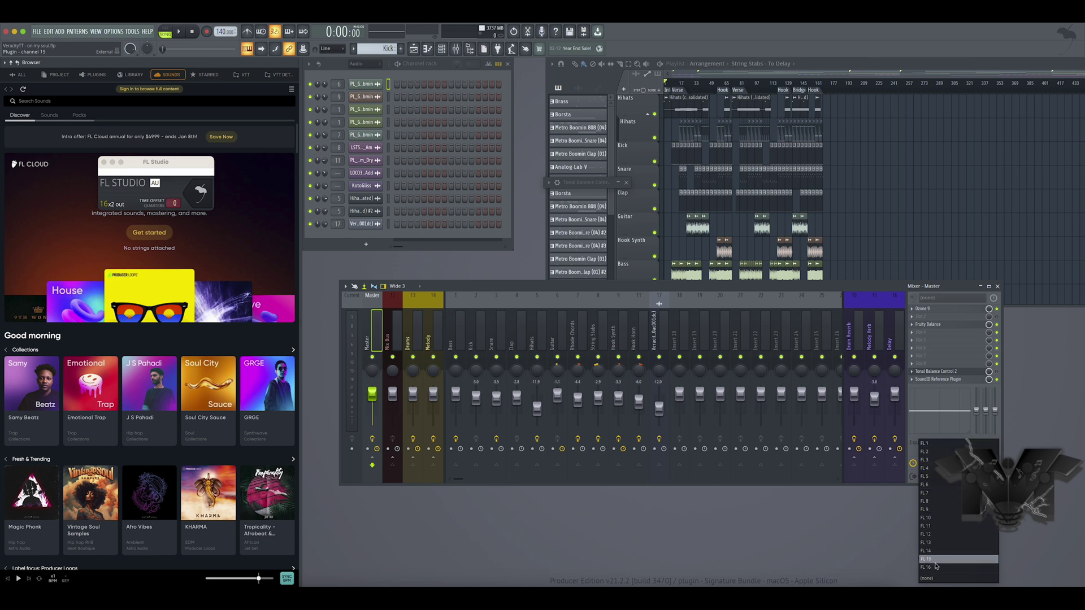
pyautogui.click(401, 335)
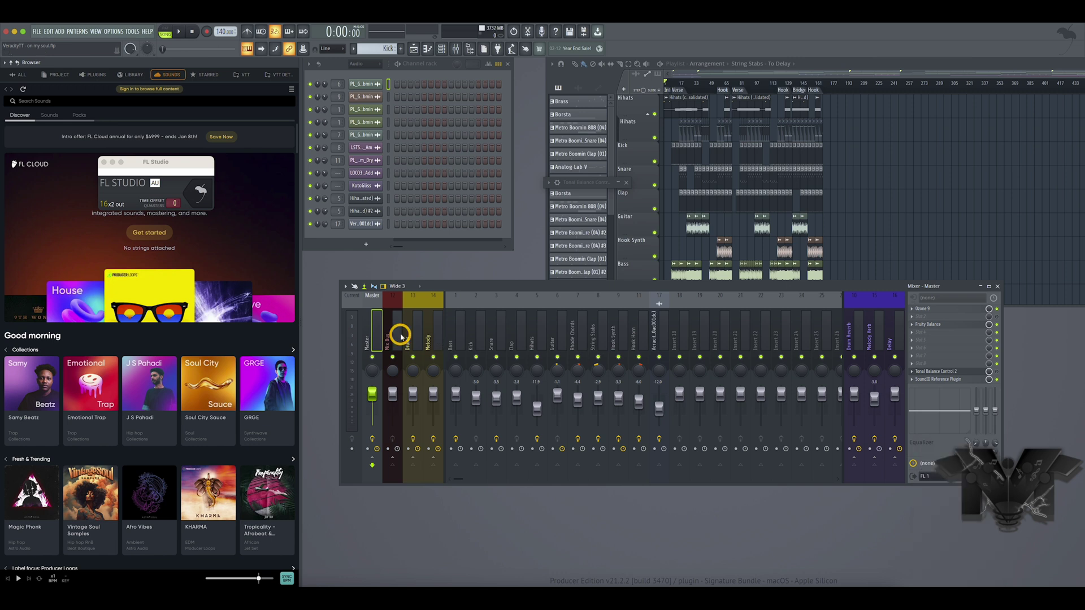
pyautogui.click(390, 334)
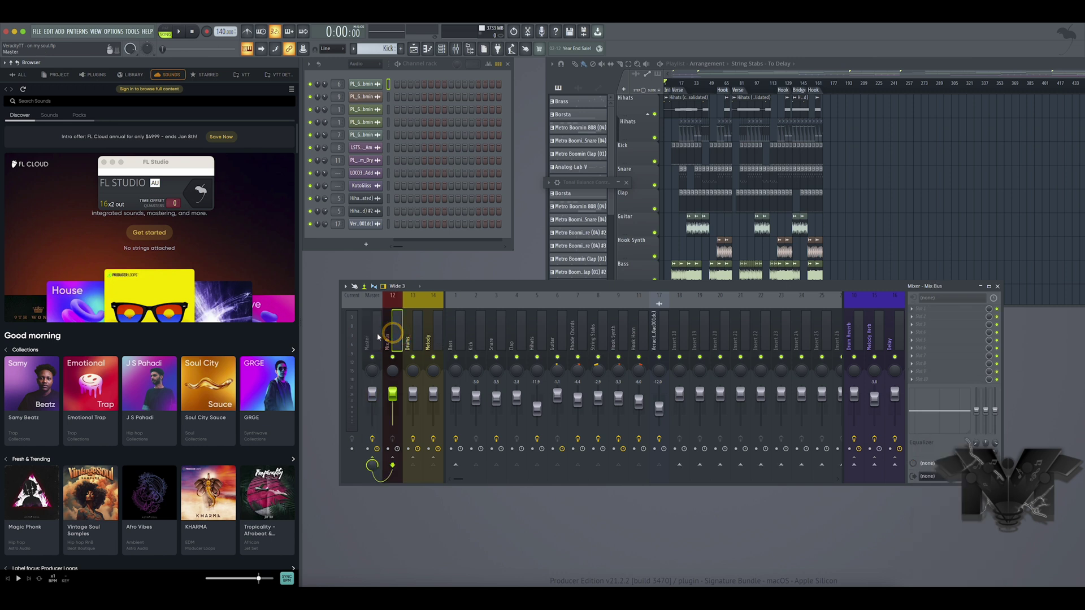
pyautogui.click(375, 334)
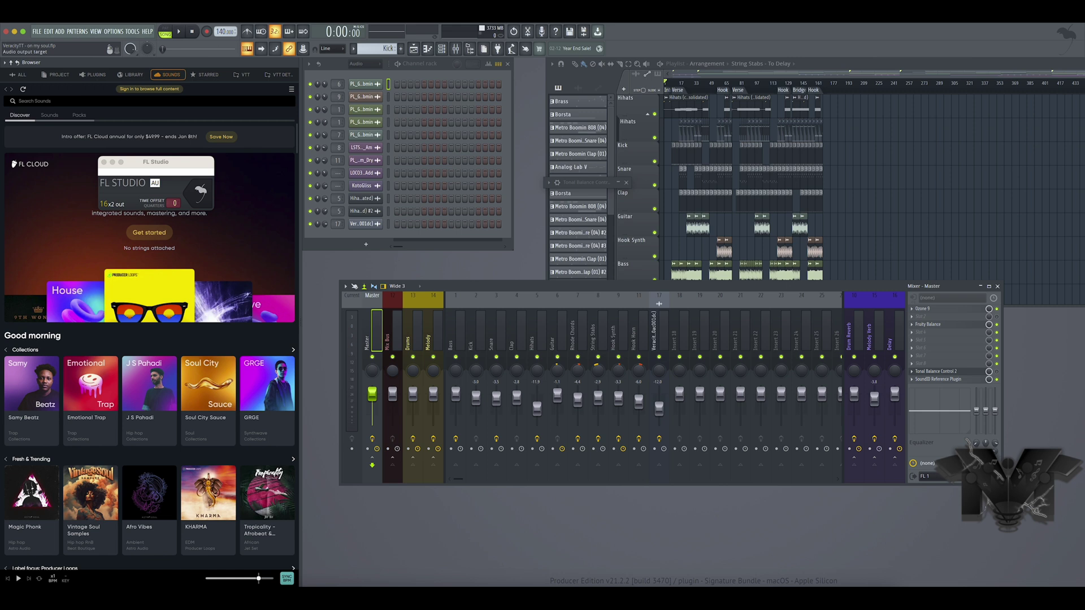
# Set the Master mixer track's external audio output to (none).
pyautogui.click(938, 477)
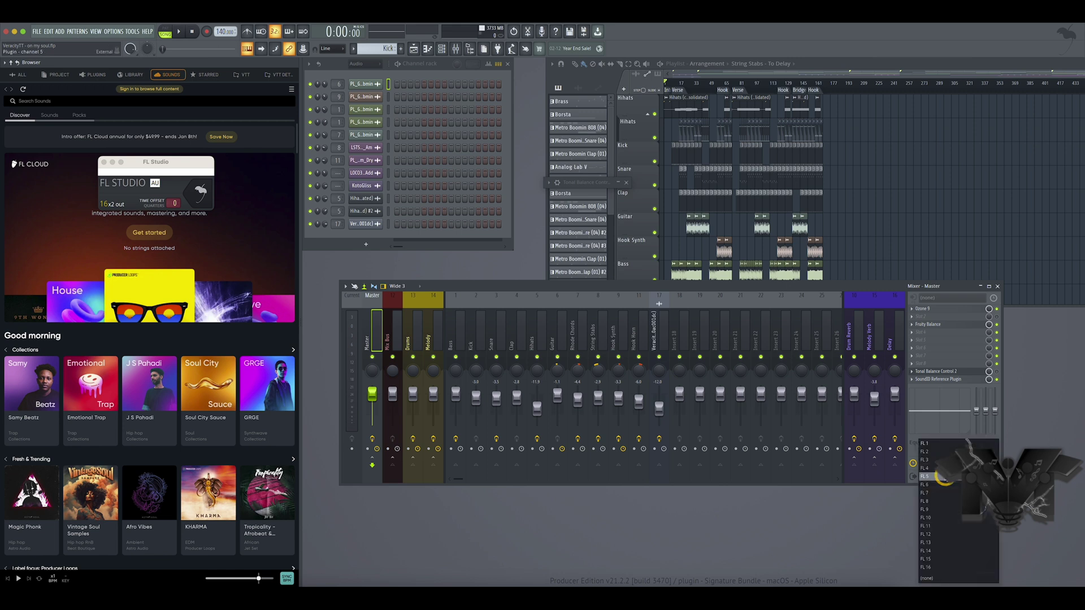
pyautogui.click(933, 568)
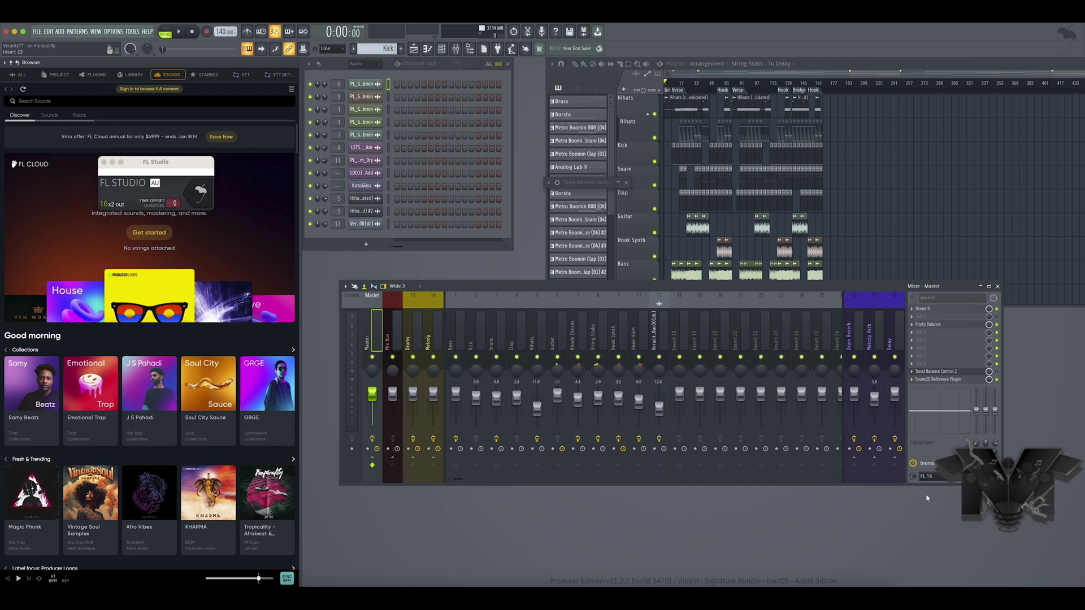
pyautogui.click(933, 477)
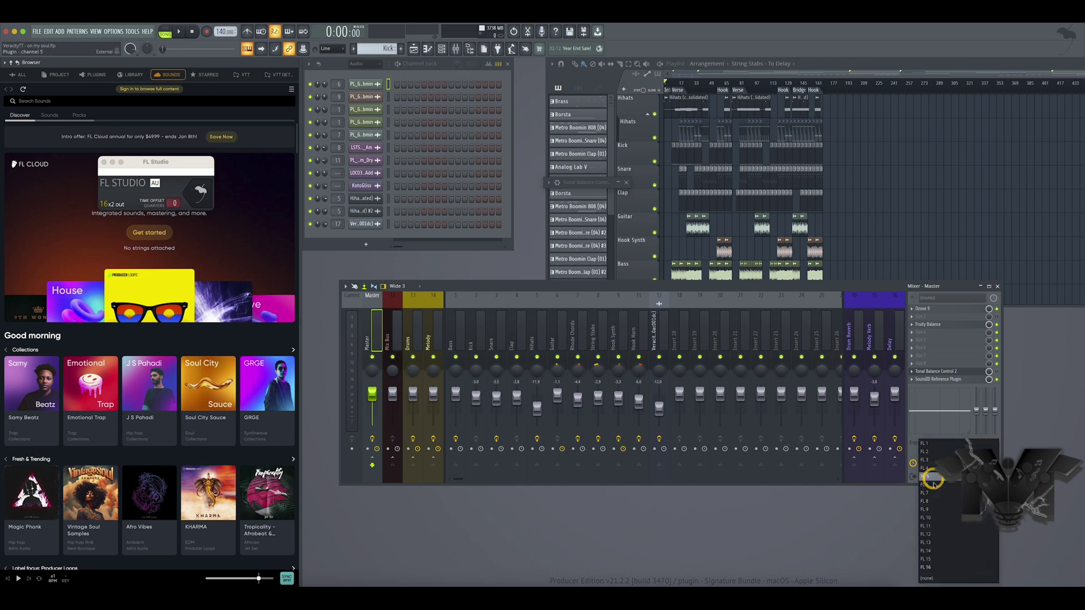
pyautogui.click(935, 577)
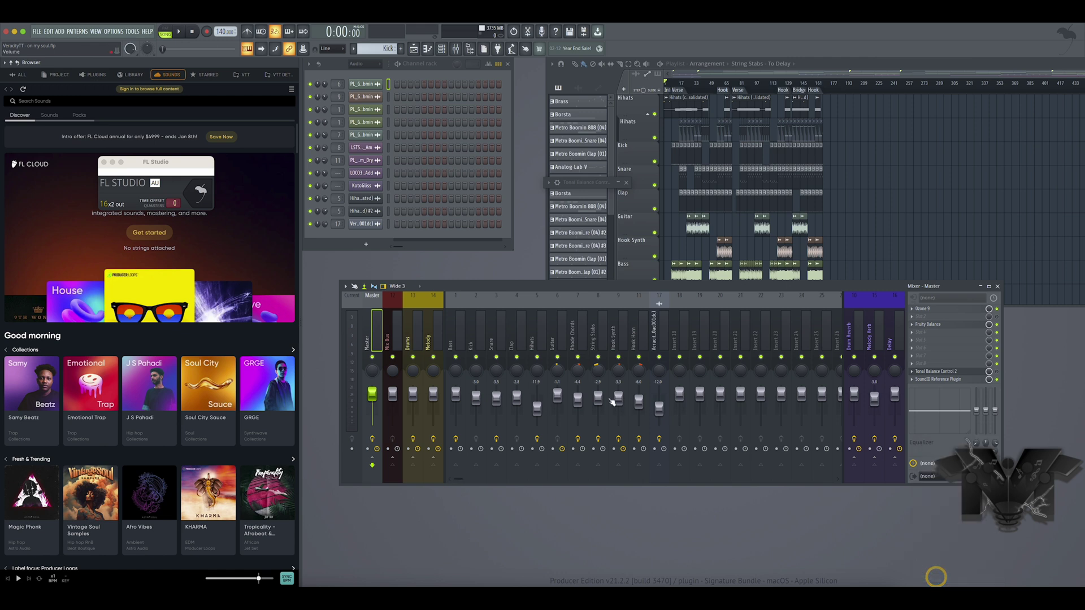
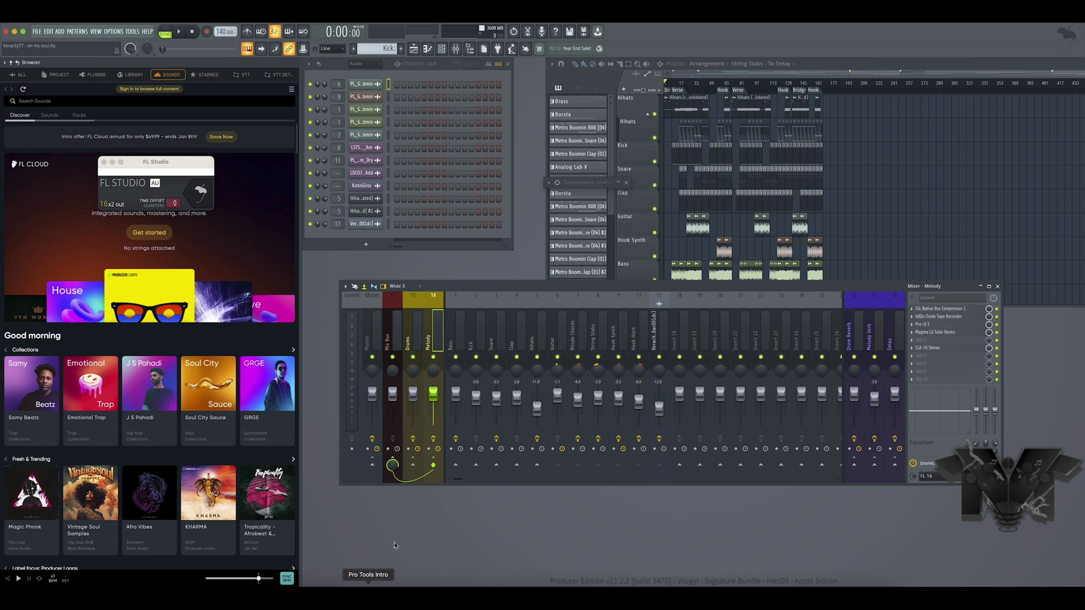
# Examine the individual mixer tracks, comparing the external output settings of Bass and Kick.
pyautogui.moveTo(458, 480); pyautogui.dragTo(484, 479)
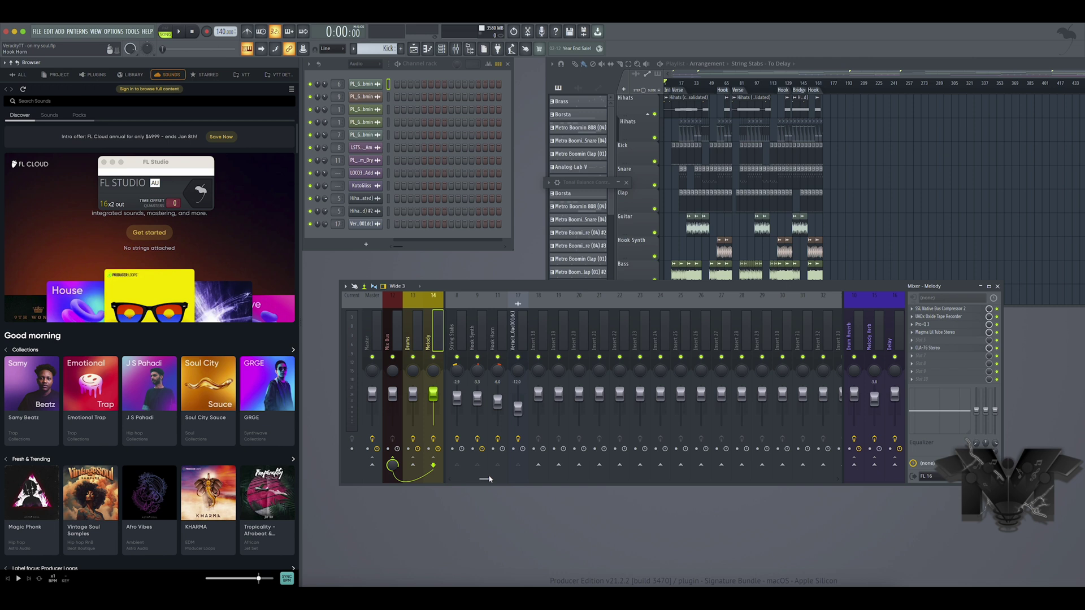
pyautogui.click(445, 475)
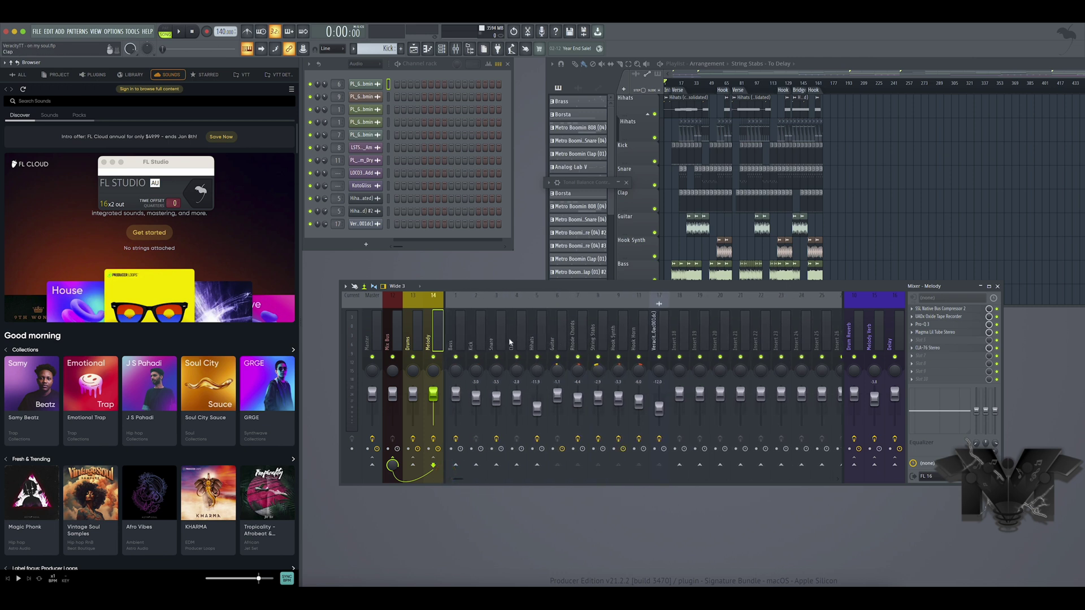
pyautogui.click(457, 344)
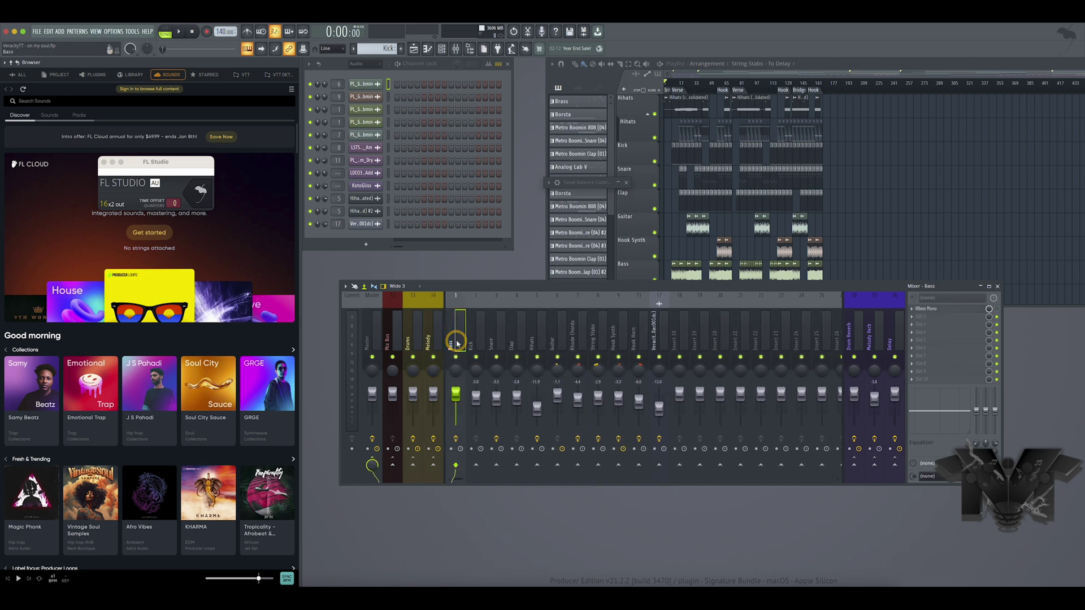
pyautogui.click(470, 339)
pyautogui.click(452, 339)
pyautogui.click(471, 339)
pyautogui.click(457, 339)
pyautogui.click(471, 340)
pyautogui.click(459, 339)
pyautogui.click(476, 341)
pyautogui.click(458, 339)
pyautogui.click(474, 339)
pyautogui.click(459, 339)
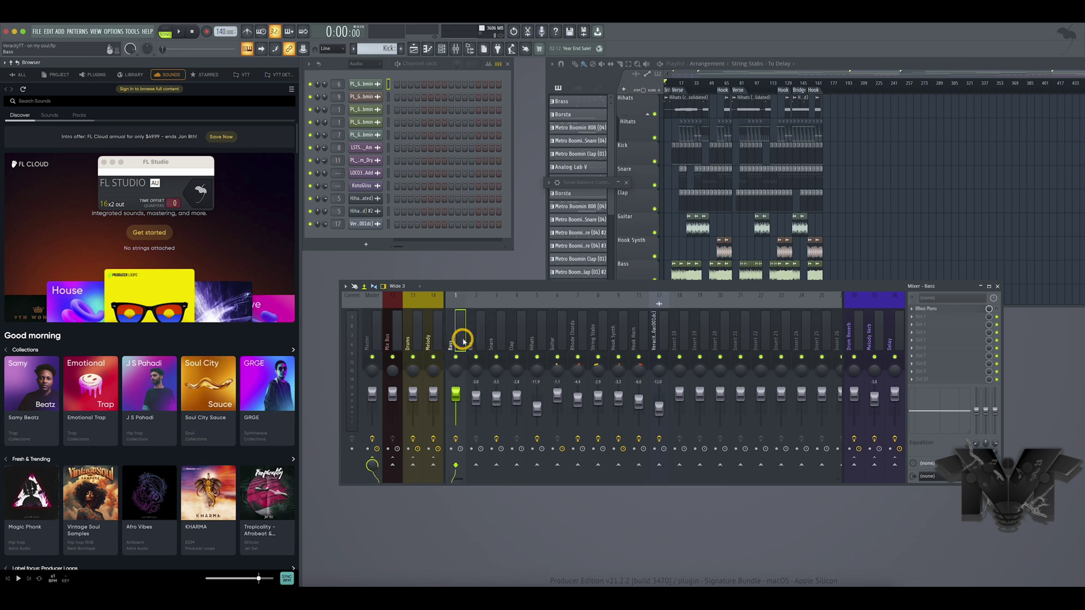
# Route both the Bass and Kick mixer tracks to external output FL 1 and check the two assignments.
pyautogui.click(937, 476)
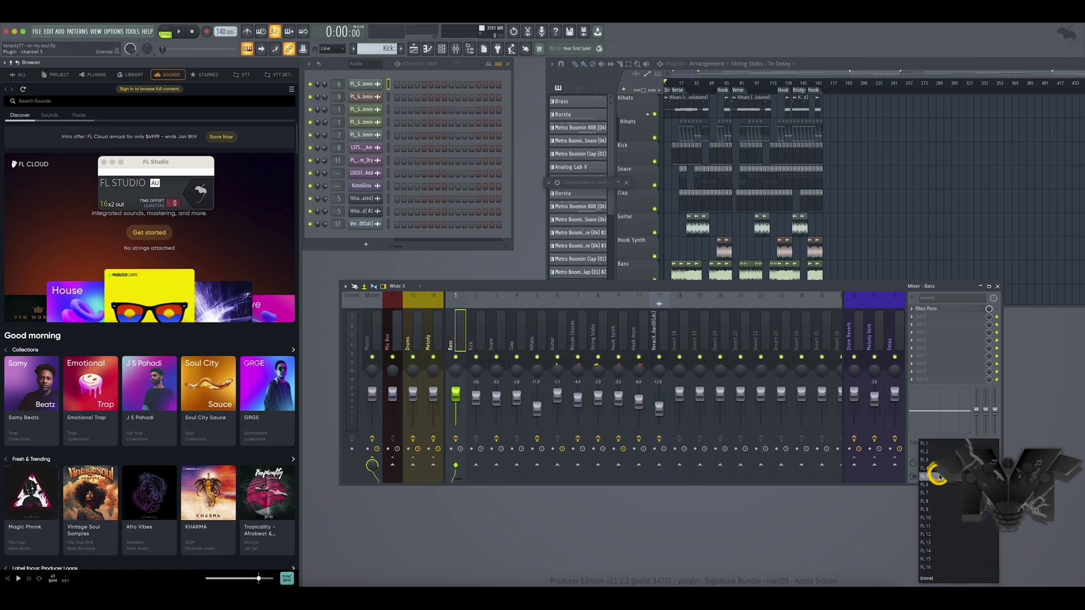
pyautogui.click(931, 442)
pyautogui.click(476, 339)
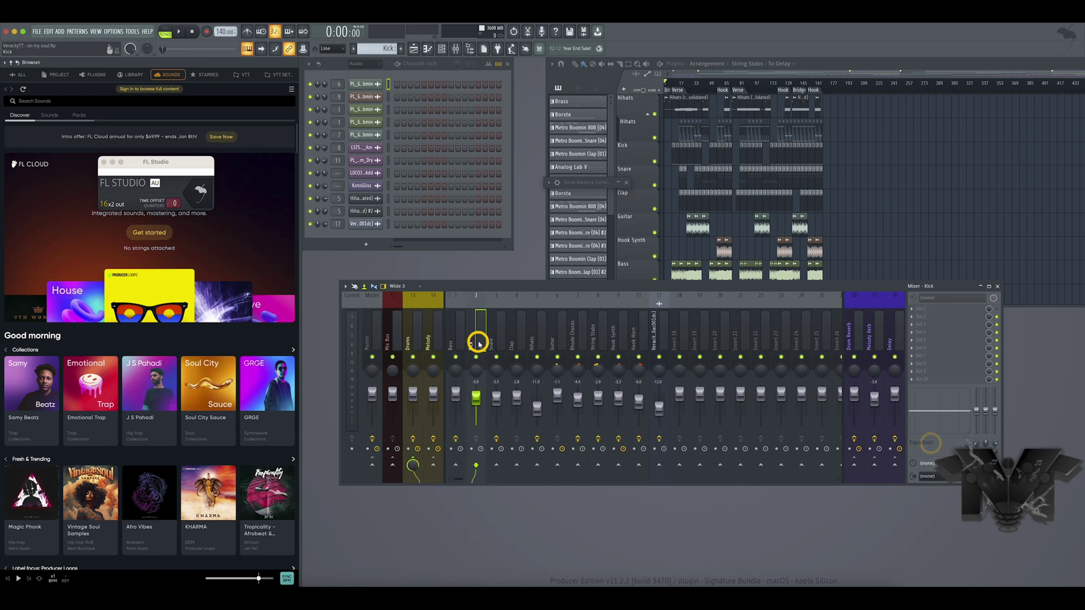
pyautogui.click(932, 475)
pyautogui.click(925, 445)
pyautogui.click(460, 338)
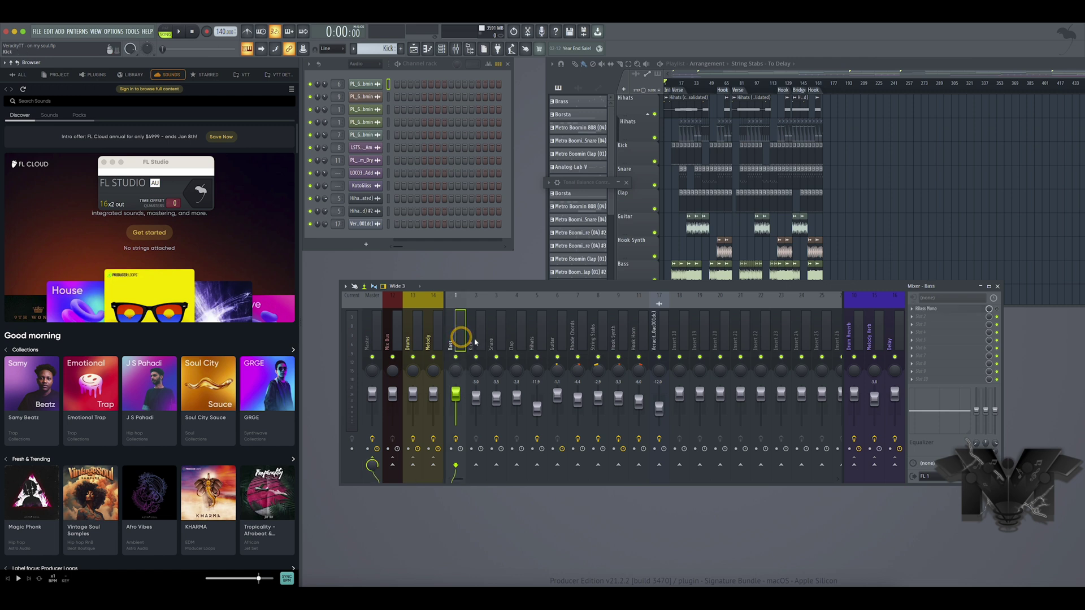
pyautogui.click(476, 338)
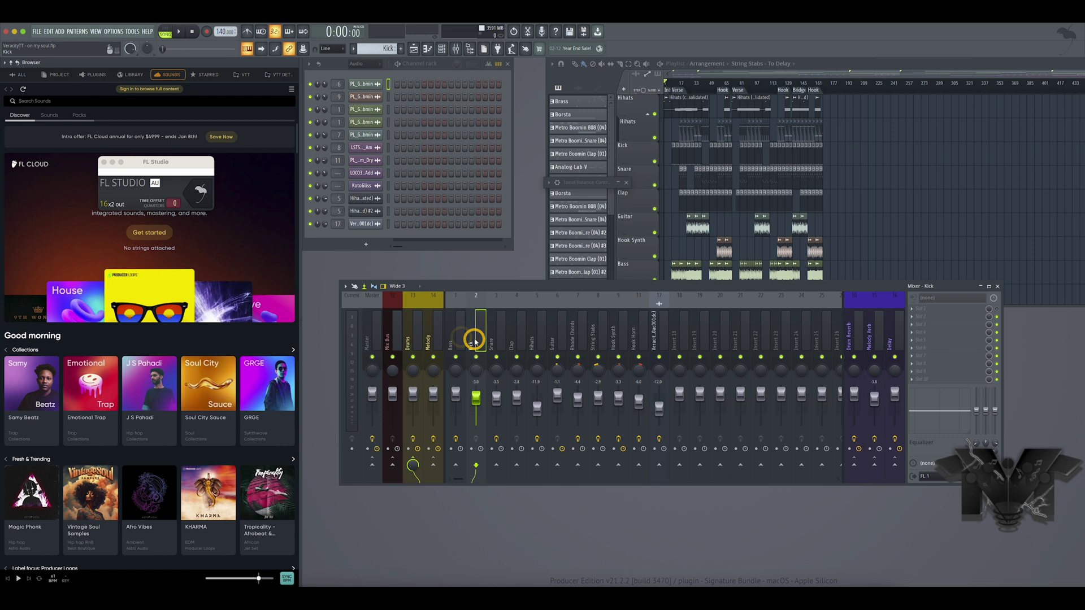
# Check the external output choices of the Hihats track and close the floating FL Studio plug-in window.
pyautogui.click(515, 340)
pyautogui.click(531, 338)
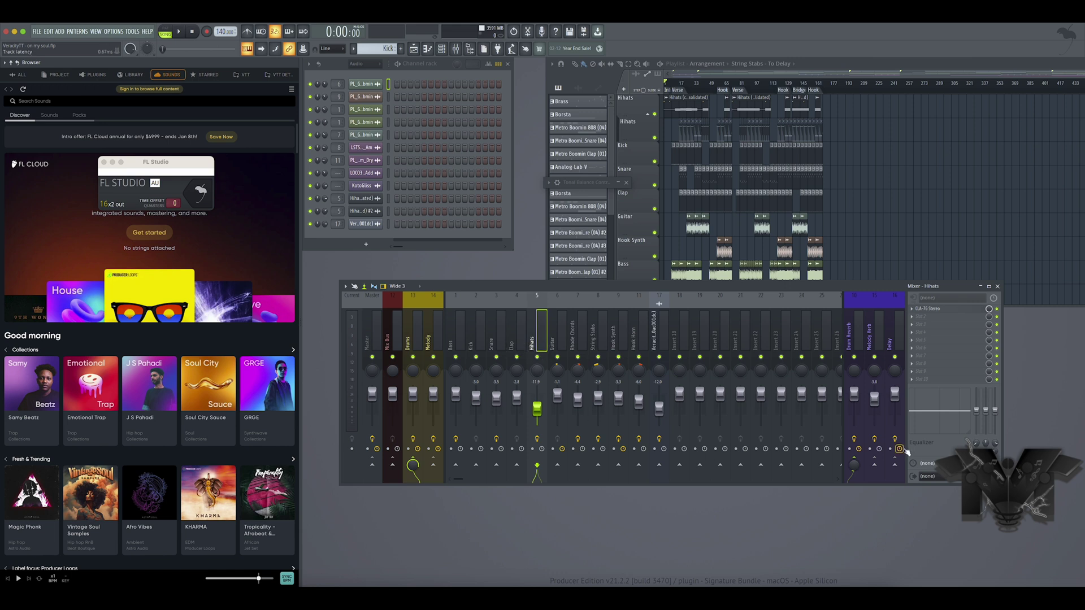
pyautogui.click(928, 477)
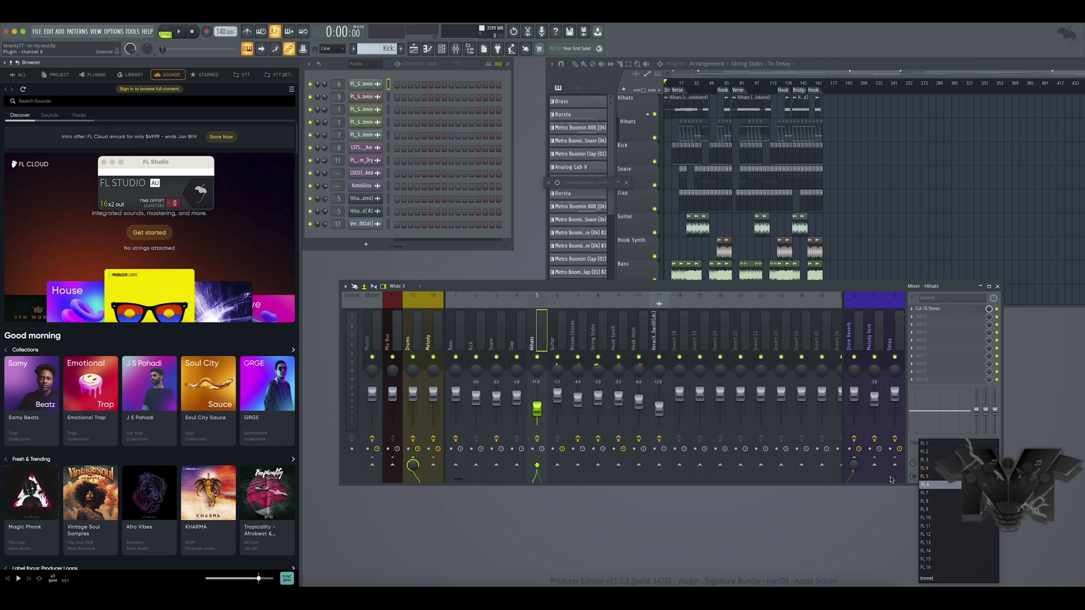
pyautogui.press('Up')
pyautogui.click(102, 160)
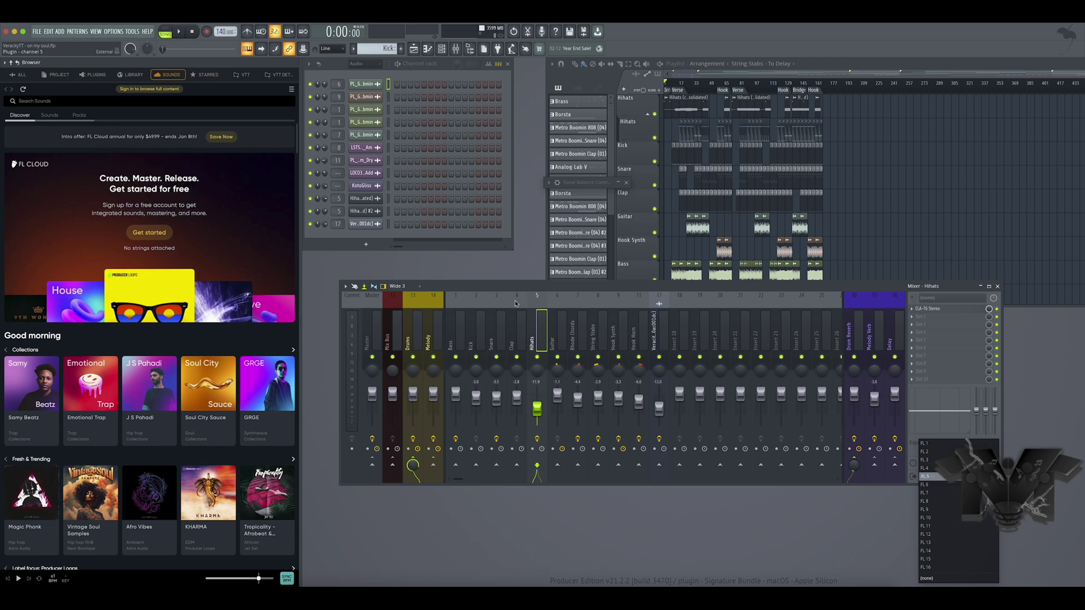
# Set the external outputs of the Kick and Bass mixer tracks back to (none).
pyautogui.click(464, 334)
pyautogui.click(466, 339)
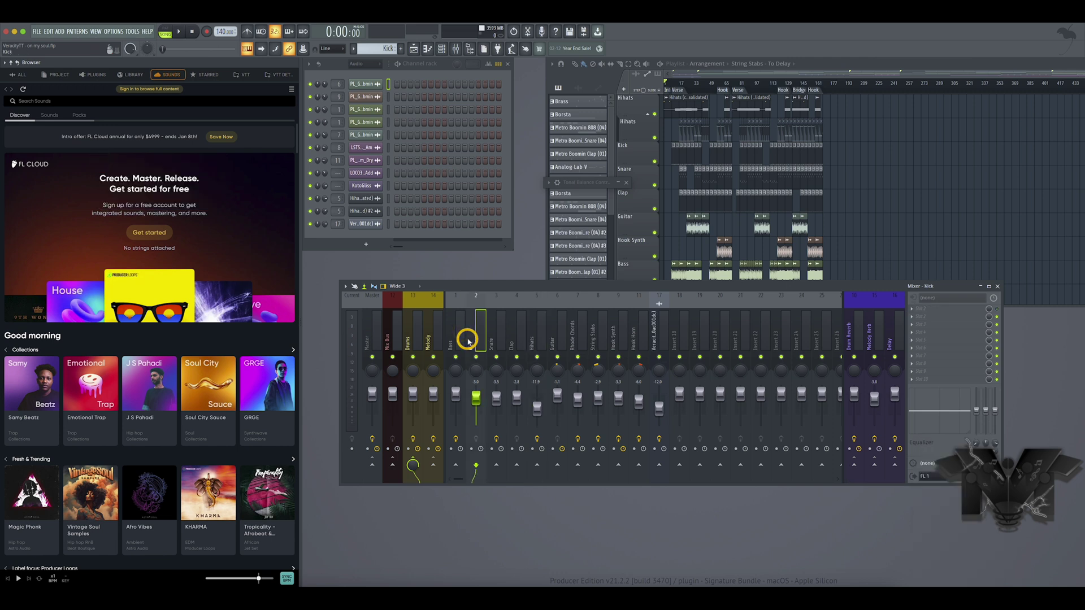
pyautogui.click(949, 478)
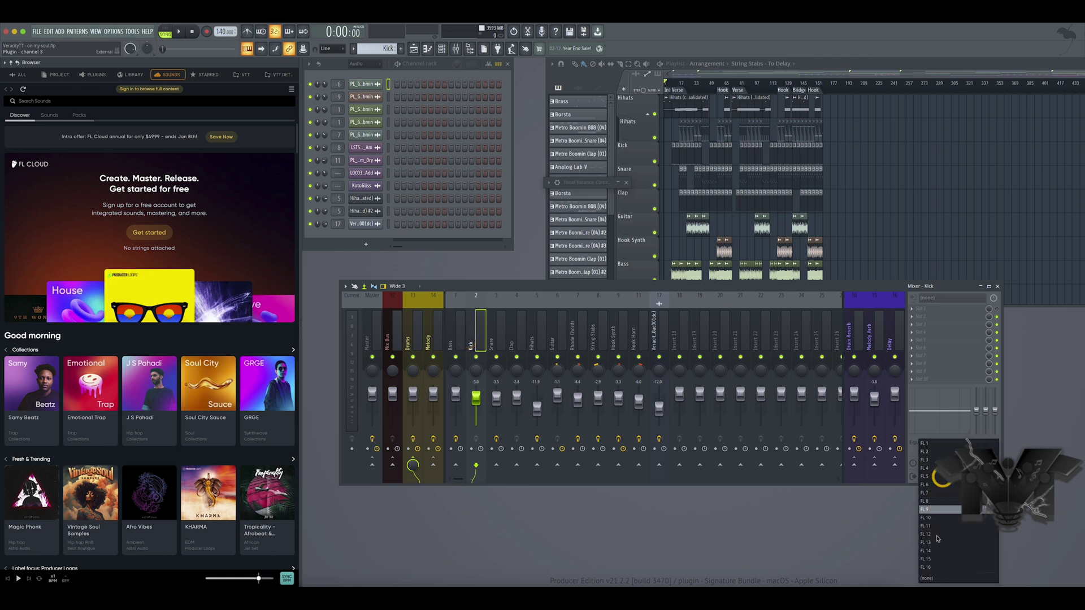
pyautogui.click(942, 578)
pyautogui.click(459, 338)
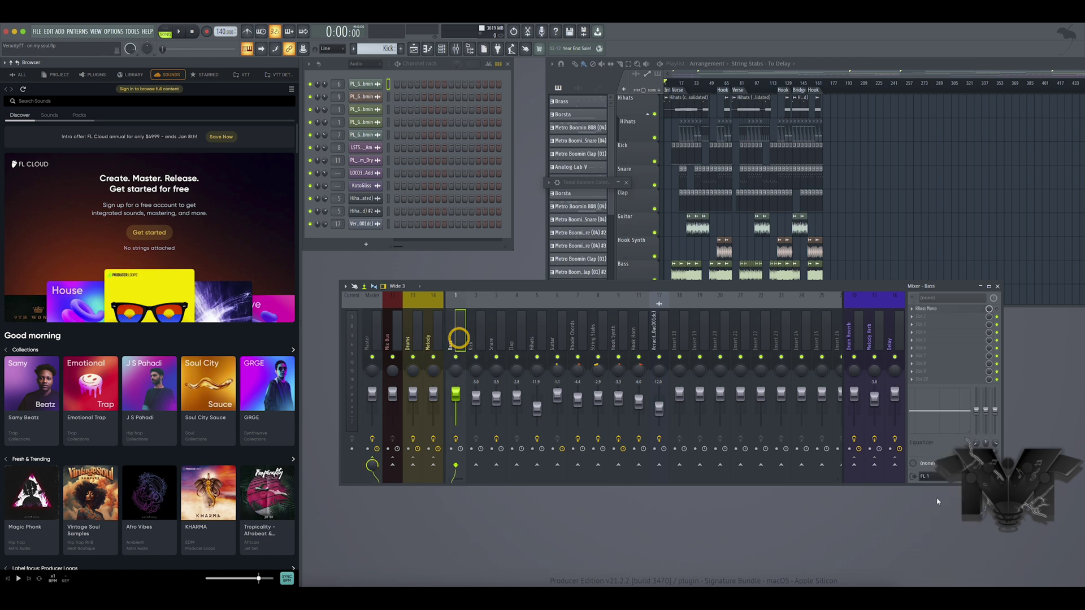
pyautogui.click(952, 481)
pyautogui.click(934, 577)
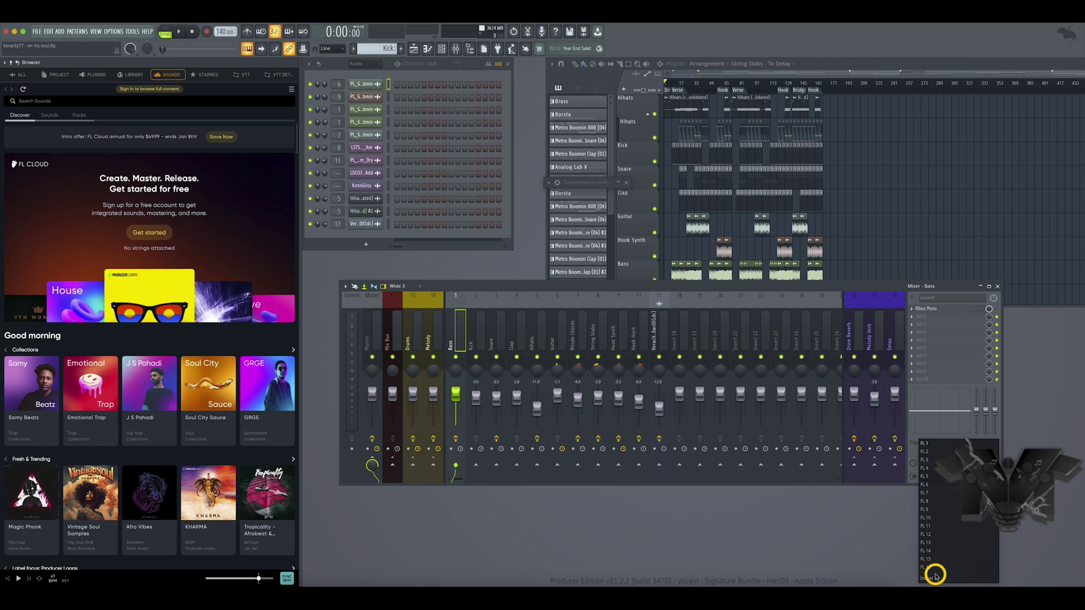
# Check which external outputs the Drums and Melody bus tracks are assigned to in the mixer.
pyautogui.click(433, 339)
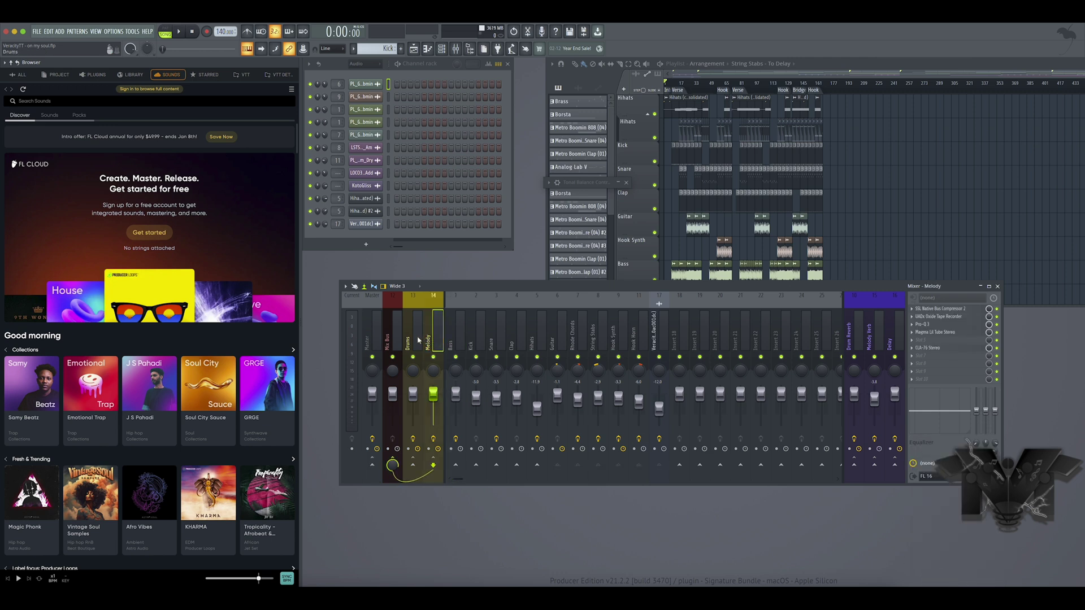
pyautogui.click(419, 340)
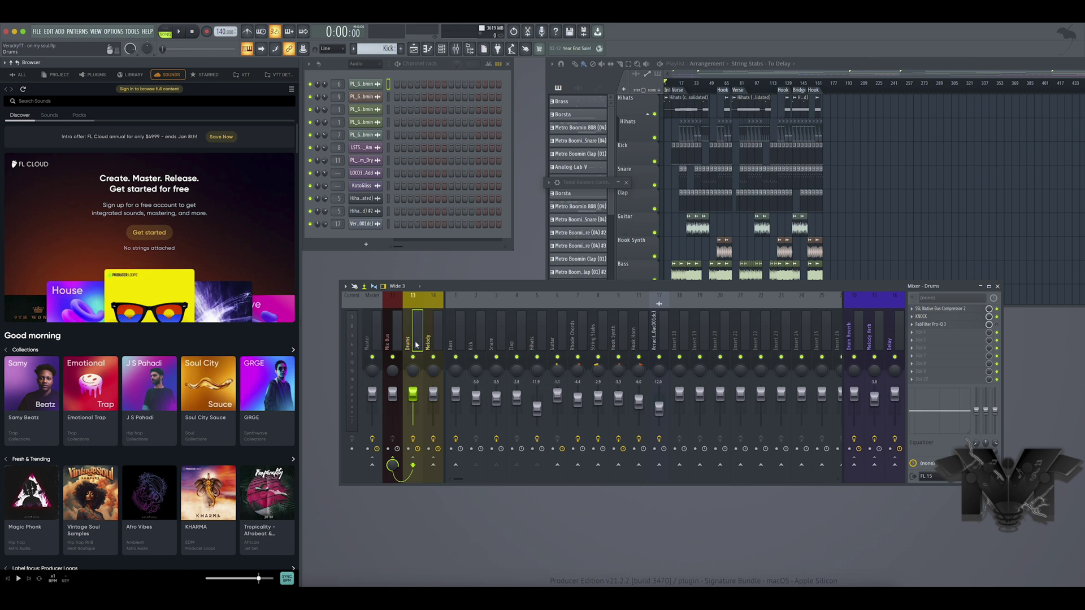
pyautogui.click(428, 342)
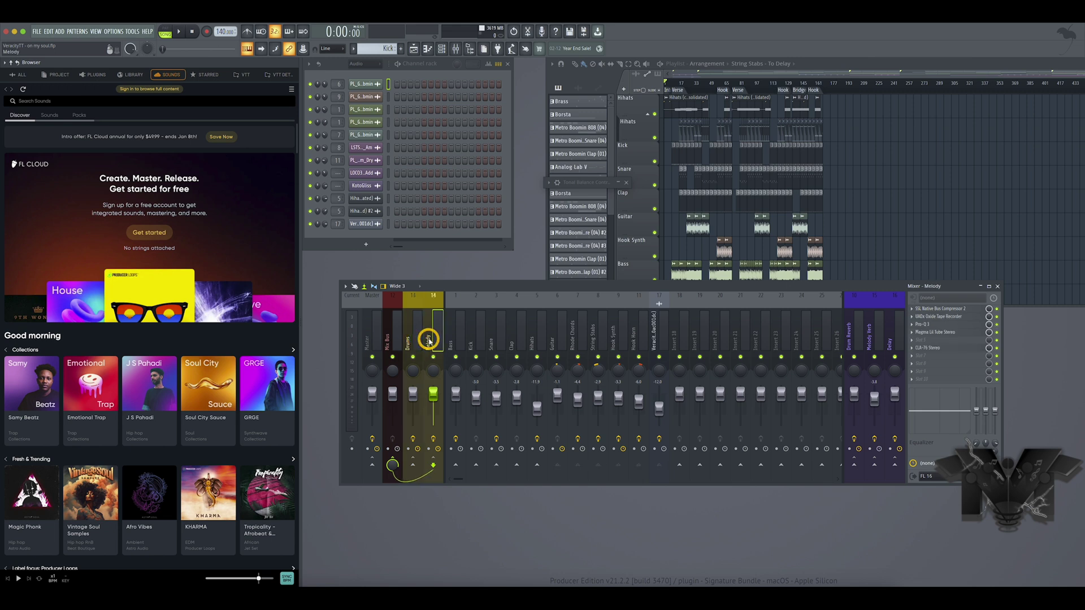
pyautogui.click(417, 340)
pyautogui.click(431, 341)
pyautogui.click(414, 339)
pyautogui.click(432, 340)
pyautogui.click(415, 340)
pyautogui.click(432, 340)
pyautogui.click(415, 340)
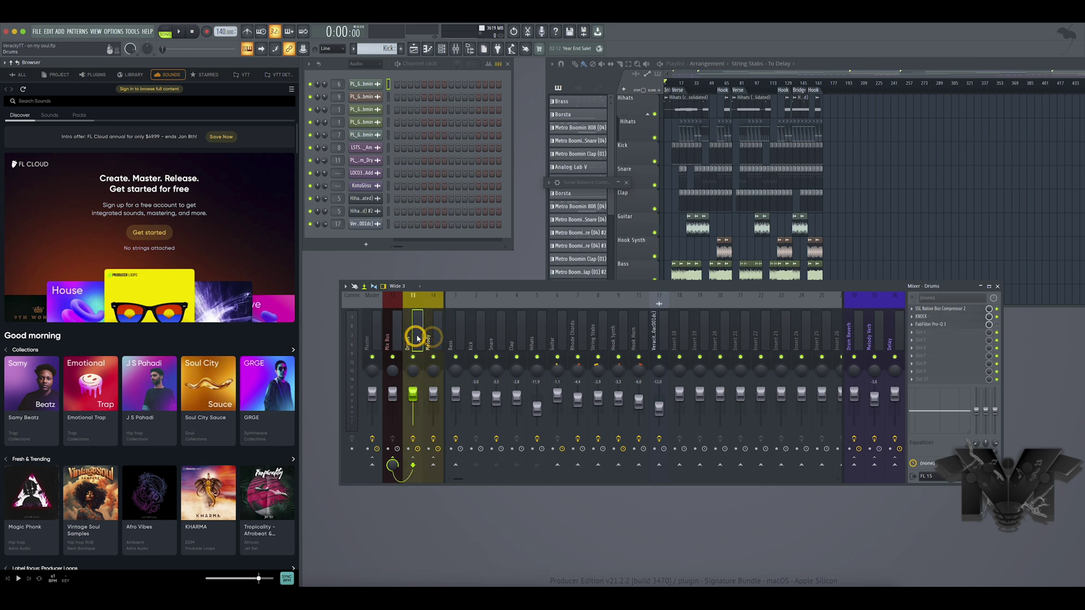
pyautogui.click(432, 340)
pyautogui.click(415, 340)
# Switch to the Pro Tools Edit window by showing all of its windows.
pyautogui.rightClick(361, 520)
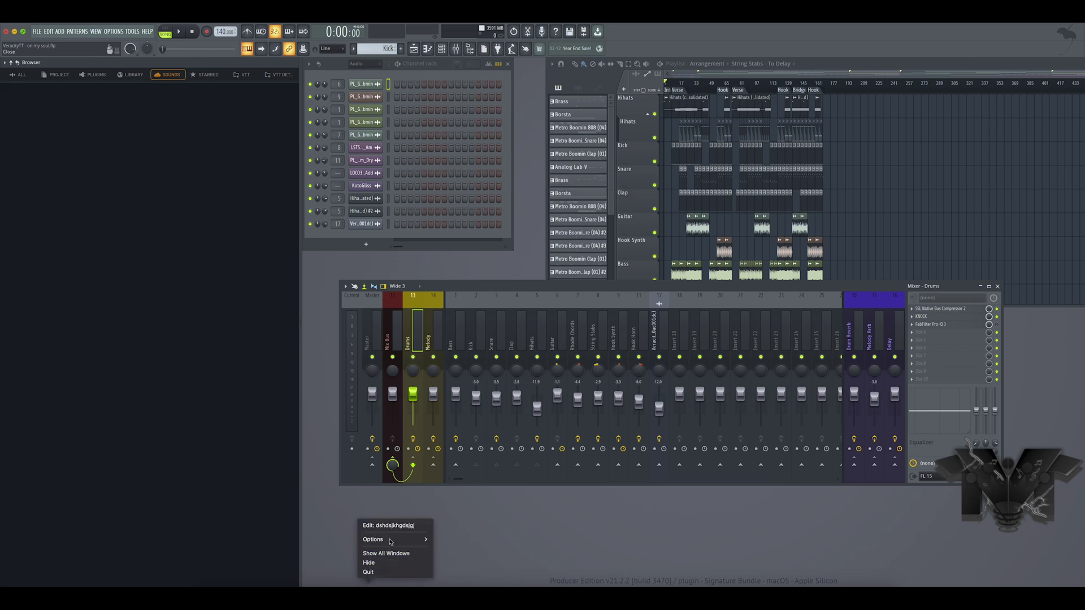
pyautogui.click(388, 551)
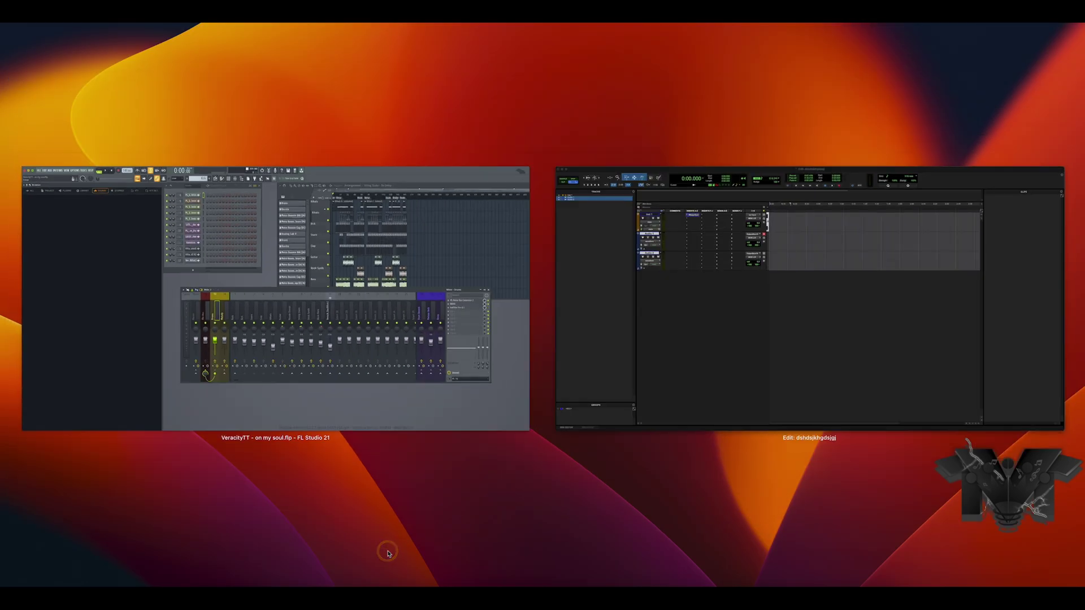
pyautogui.click(761, 388)
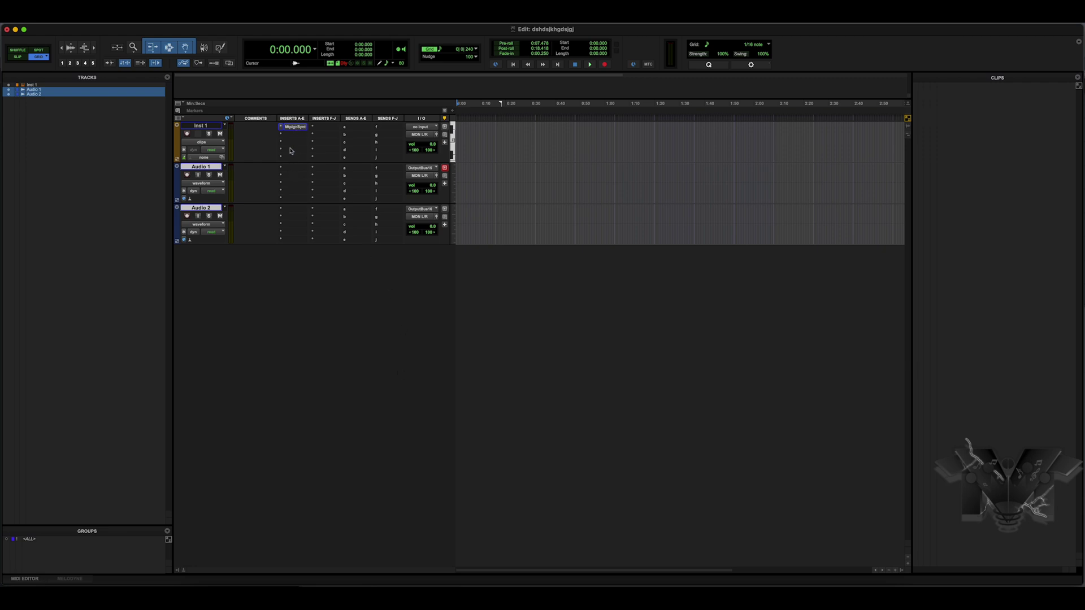
# Examine the MetapluginSynth output buses offered as inputs for Audio 1 without changing the assignment.
pyautogui.click(422, 170)
pyautogui.moveTo(428, 184)
pyautogui.moveTo(491, 186)
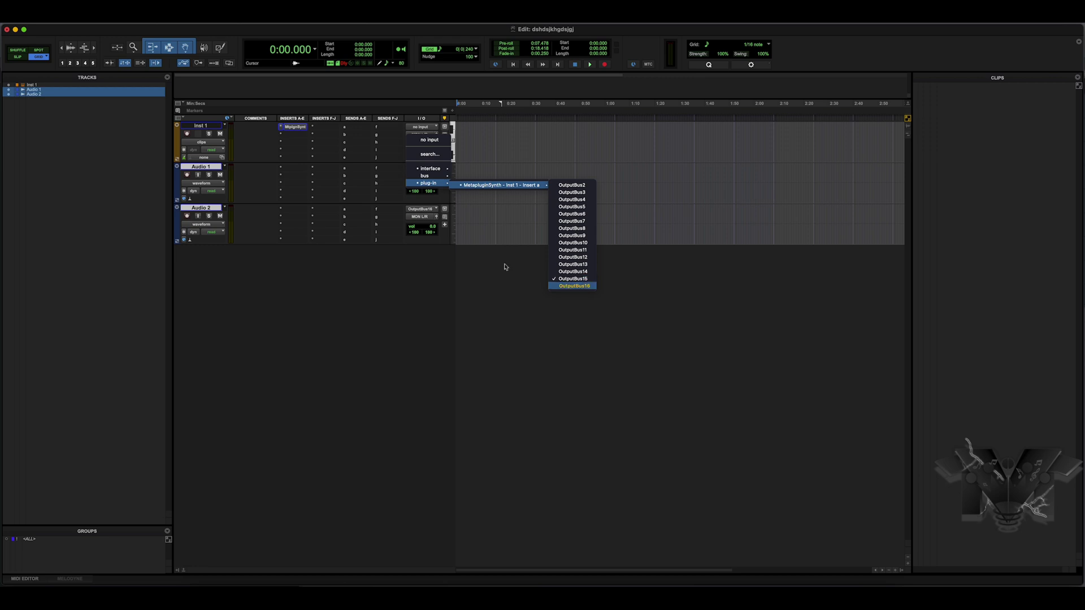
pyautogui.click(270, 210)
# Record-enable the Audio 1 and Audio 2 tracks and arm the transport for recording.
pyautogui.click(189, 176)
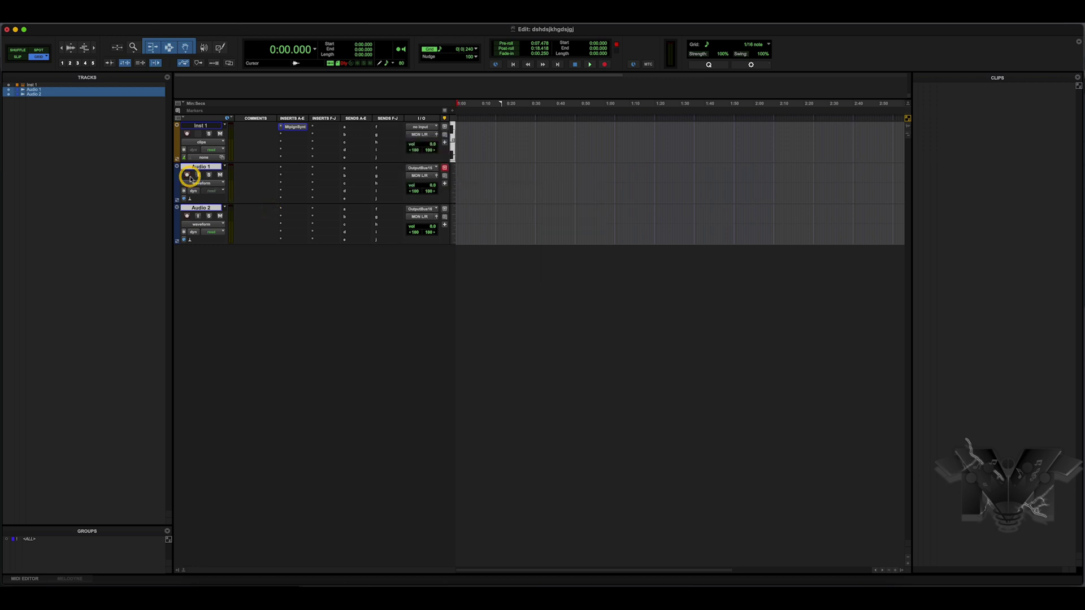
pyautogui.click(187, 216)
pyautogui.click(605, 65)
# Show the Tempo ruler above the tracks in the Edit window.
pyautogui.click(434, 113)
pyautogui.click(416, 160)
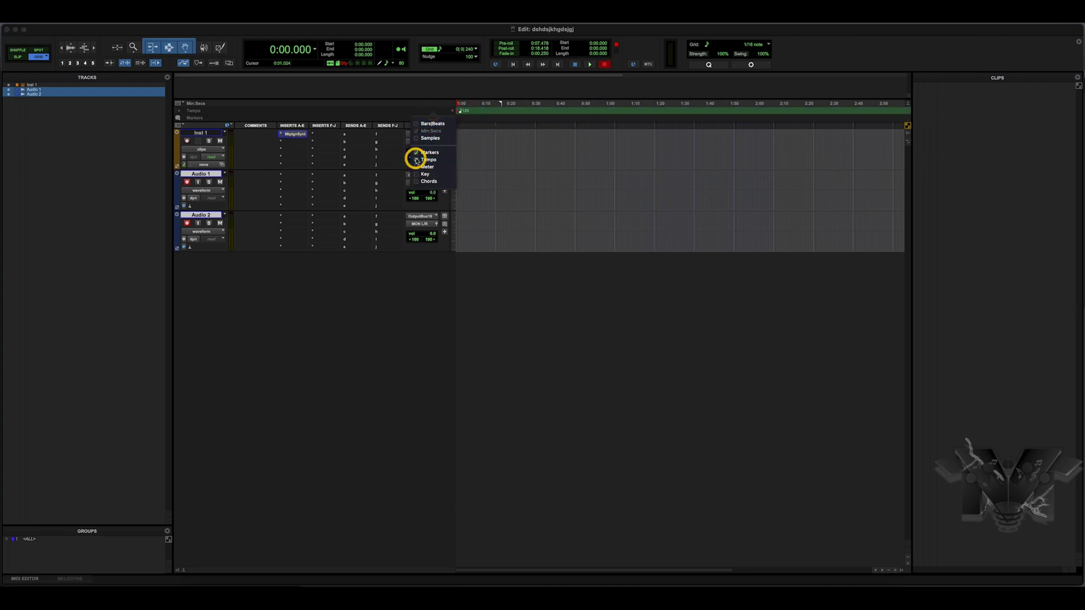
# Set the session's tempo to 163 BPM at the first marker on the Tempo ruler.
pyautogui.click(439, 105)
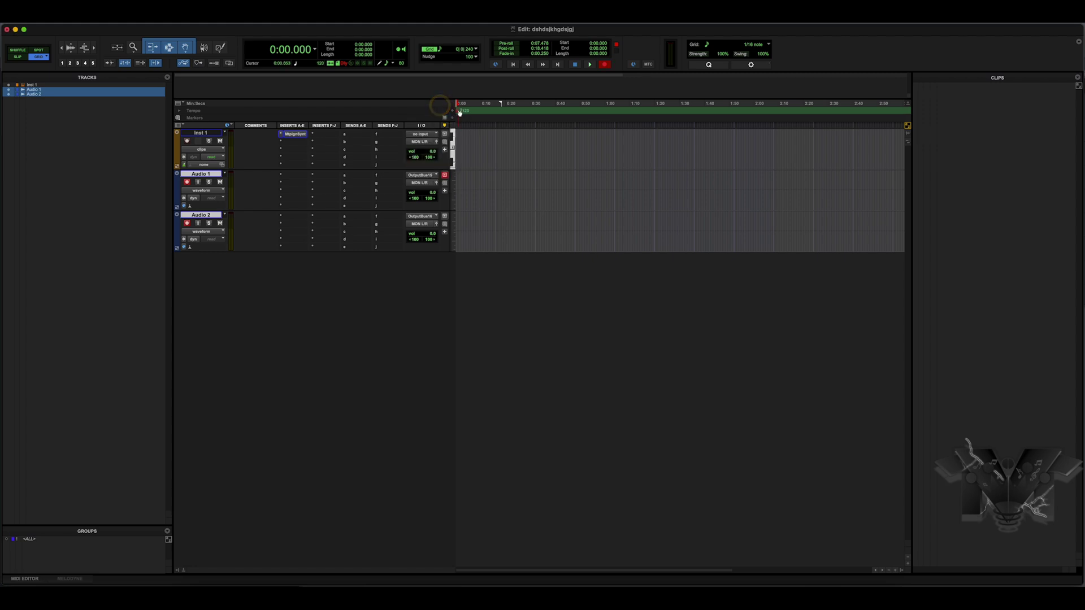
pyautogui.doubleClick(459, 111)
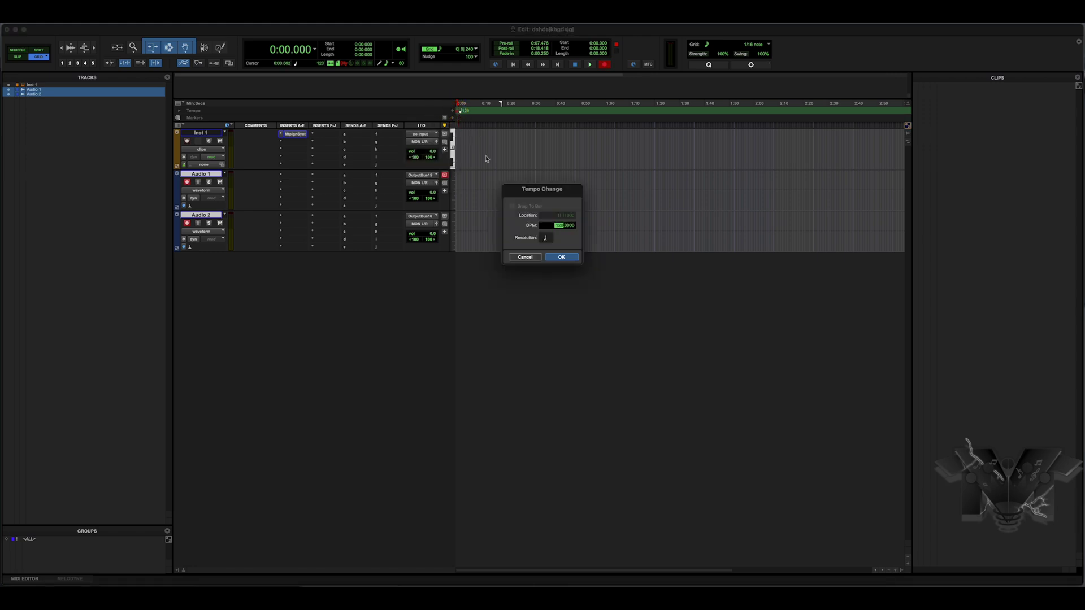
pyautogui.write('163')
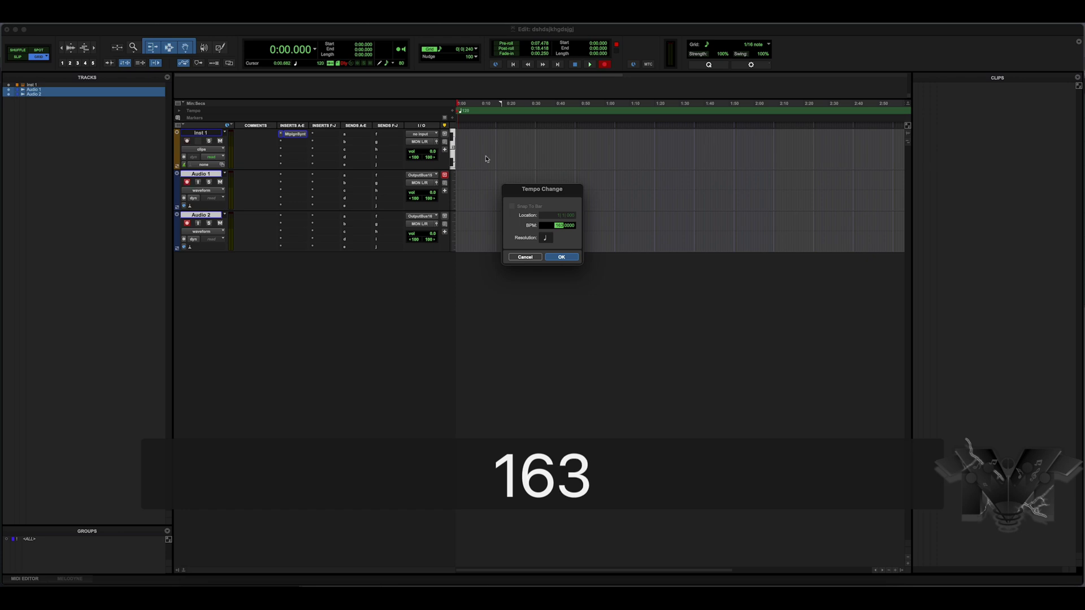
pyautogui.press('Return')
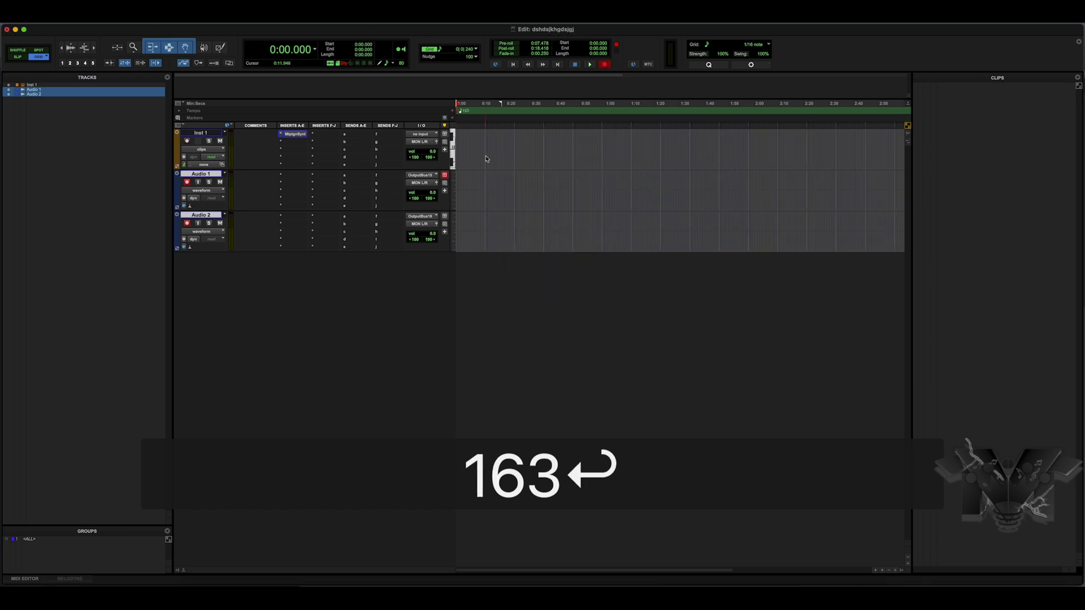
# Open the FL Studio window hosted in MetapluginSynth on Inst 1, match its tempo to 163 BPM, and close the FL Studio windows.
pyautogui.click(295, 134)
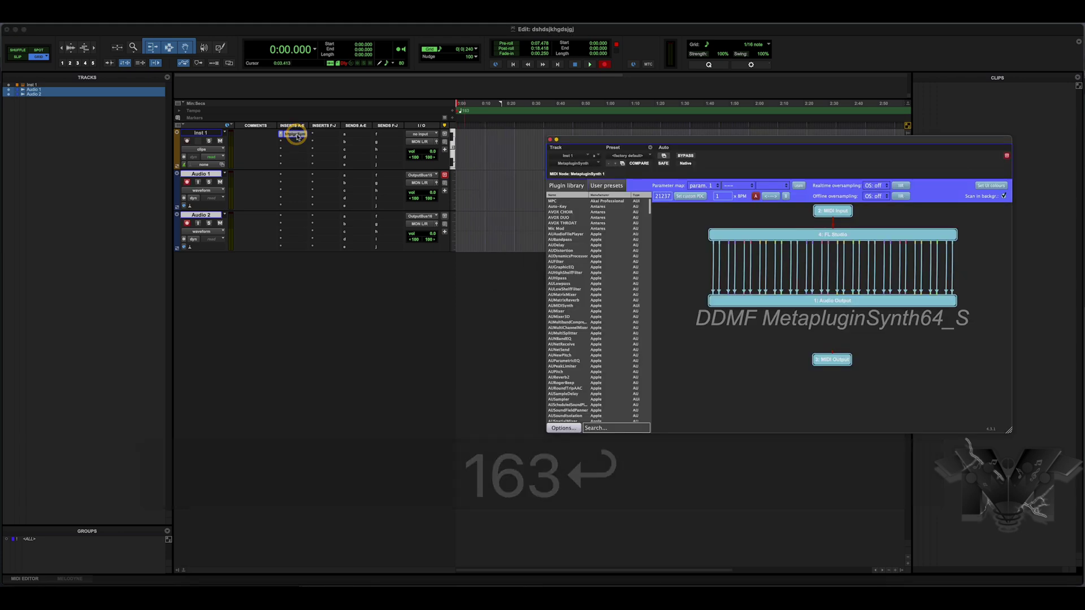
pyautogui.click(838, 235)
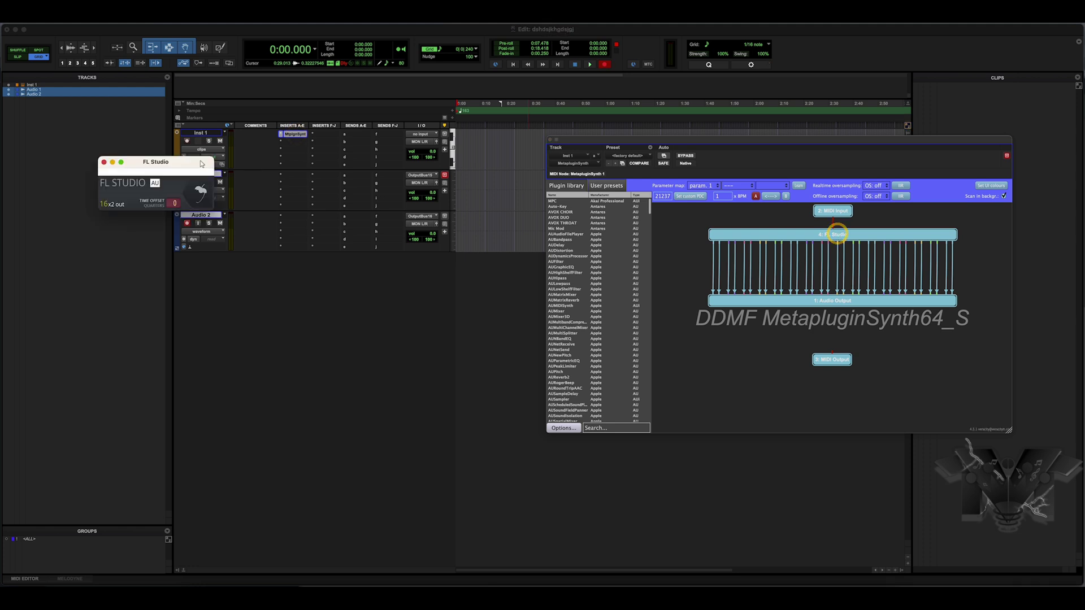
pyautogui.click(196, 192)
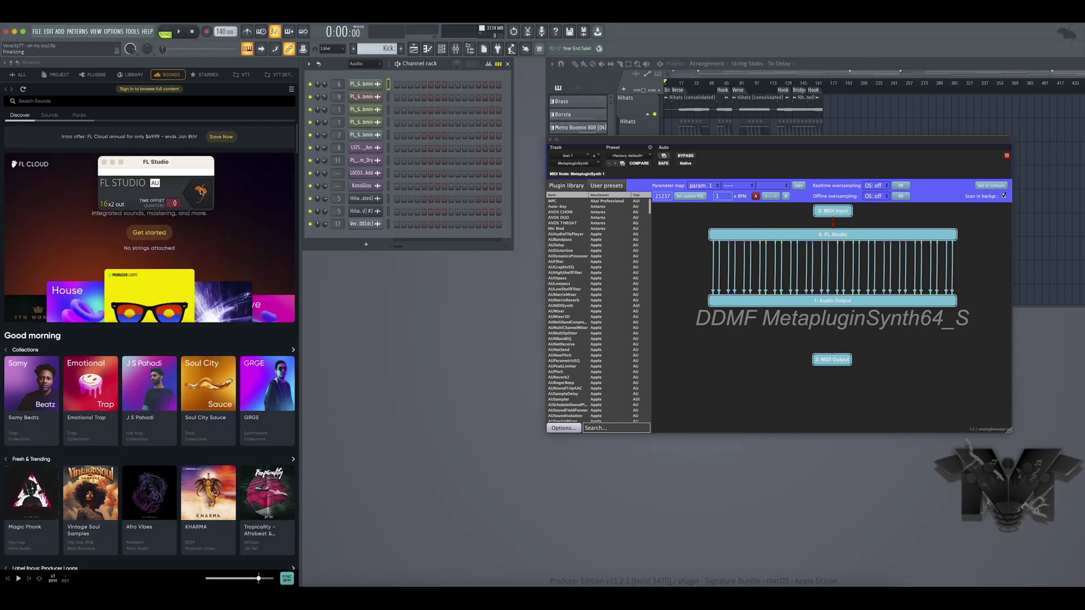
pyautogui.moveTo(225, 31); pyautogui.dragTo(221, 560)
pyautogui.click(561, 331)
pyautogui.click(7, 31)
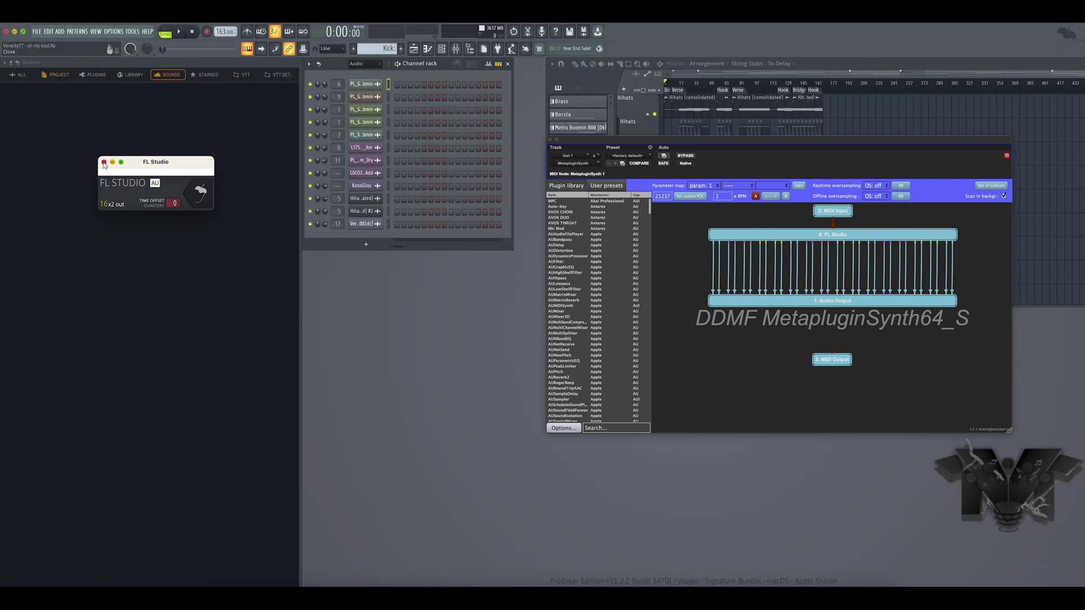
pyautogui.click(104, 163)
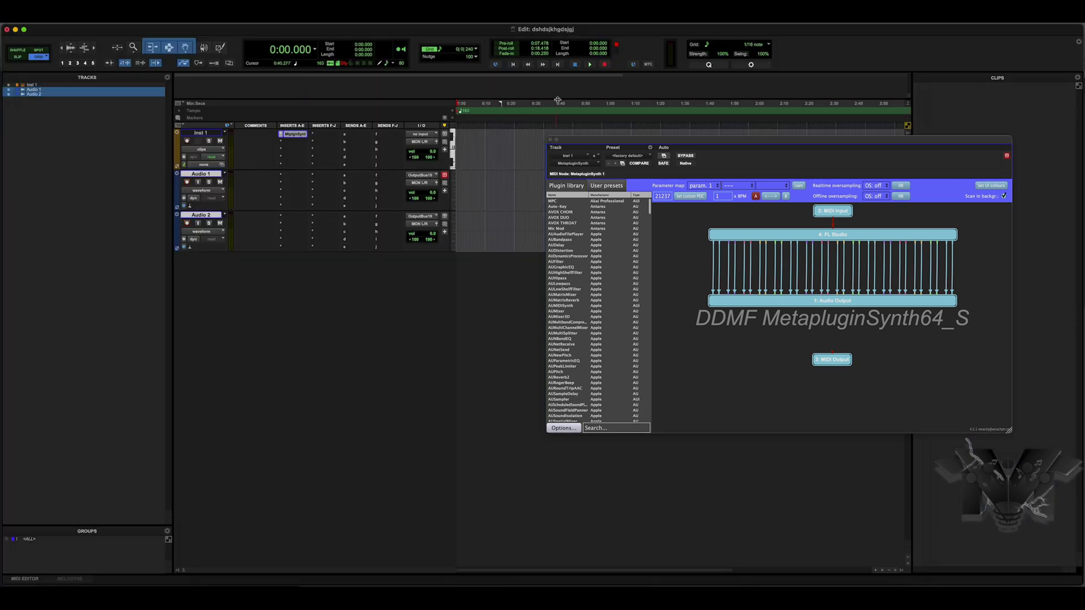
# Move the MetapluginSynth window clear of the tracks and record Audio 1 and Audio 2 from the session start for about 28 seconds.
pyautogui.moveTo(647, 141); pyautogui.dragTo(536, 270)
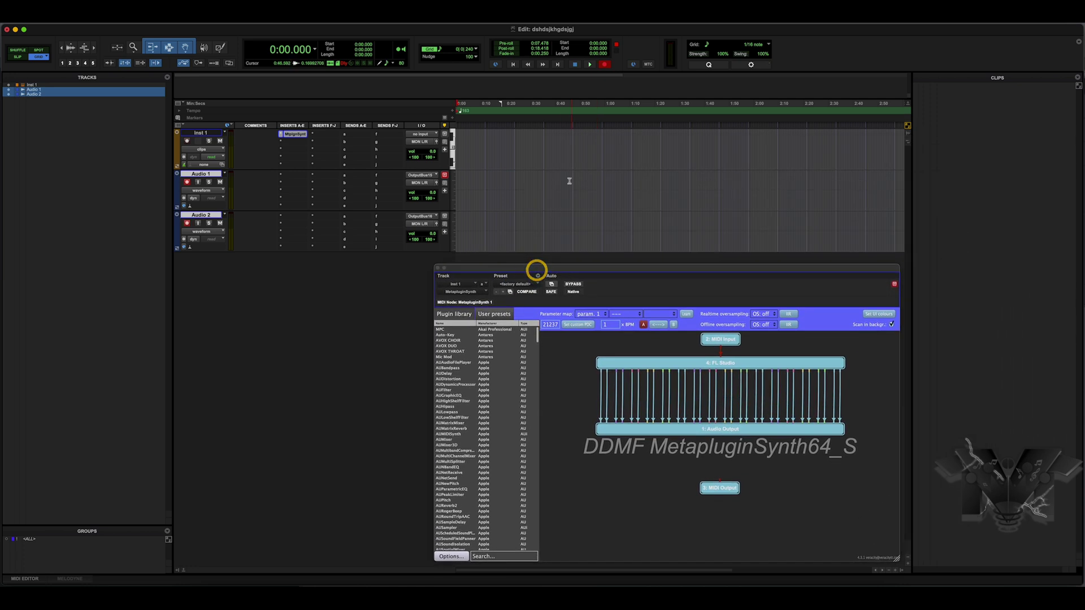
pyautogui.click(515, 65)
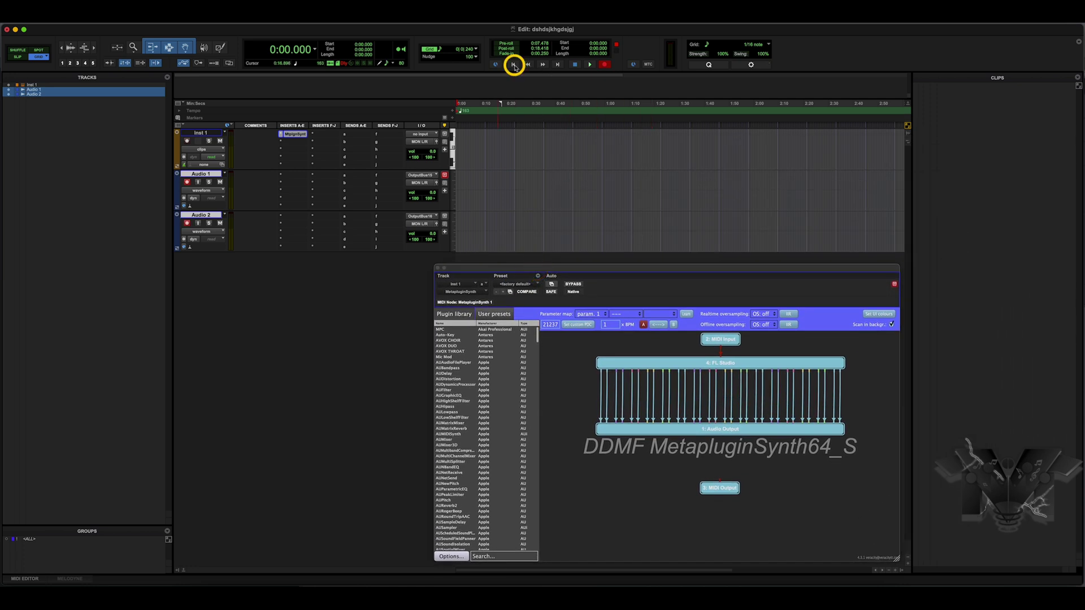
pyautogui.click(590, 64)
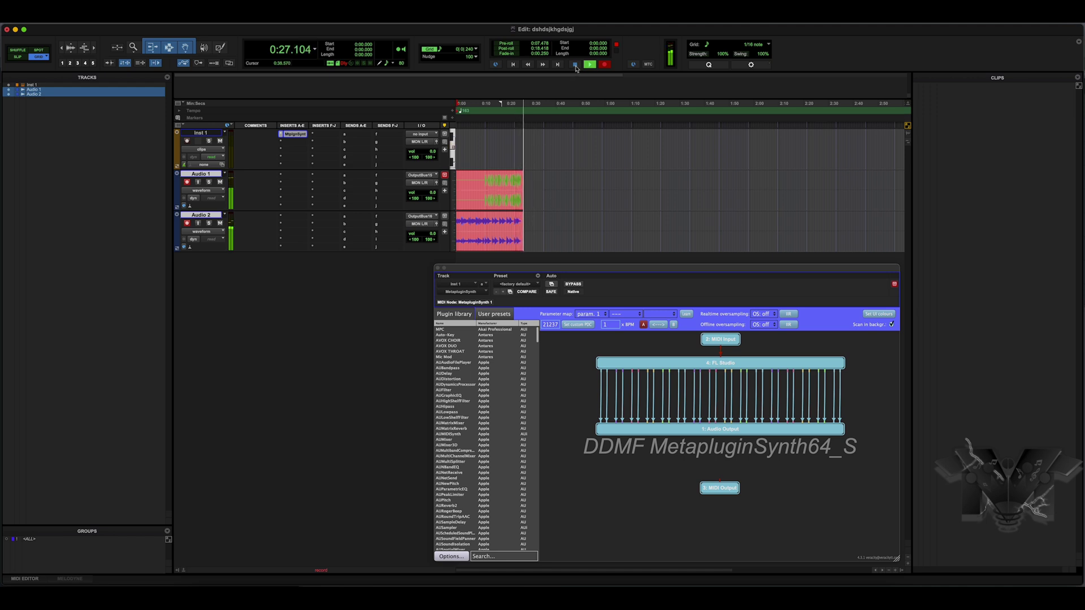
pyautogui.click(575, 66)
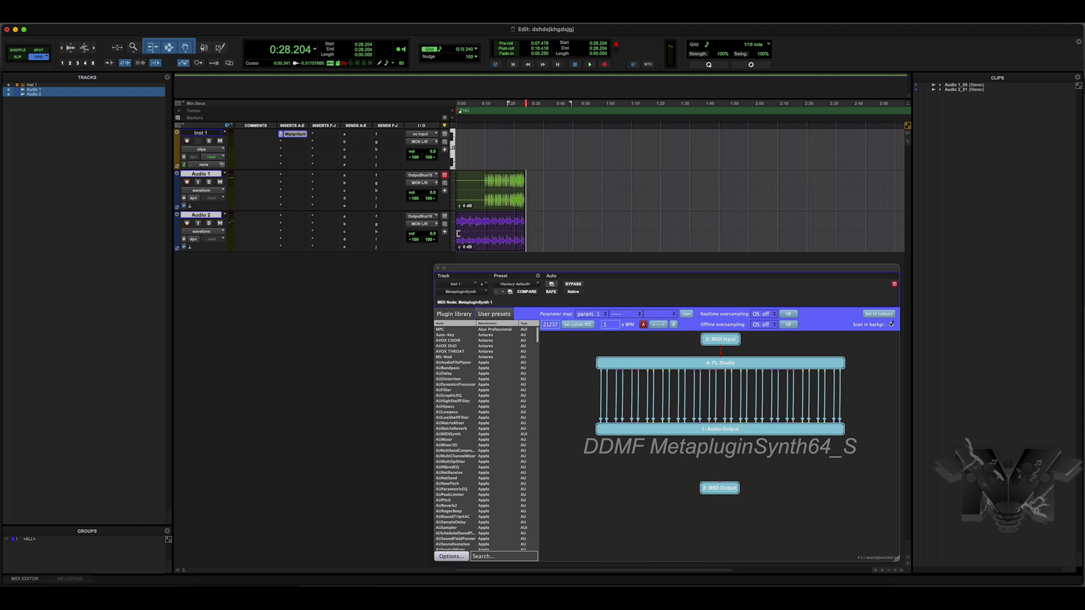
pyautogui.click(195, 212)
pyautogui.click(213, 286)
pyautogui.click(292, 182)
pyautogui.click(264, 202)
# Create one duplicate of the Audio 2 track, inserted after the last selected track.
pyautogui.click(209, 216)
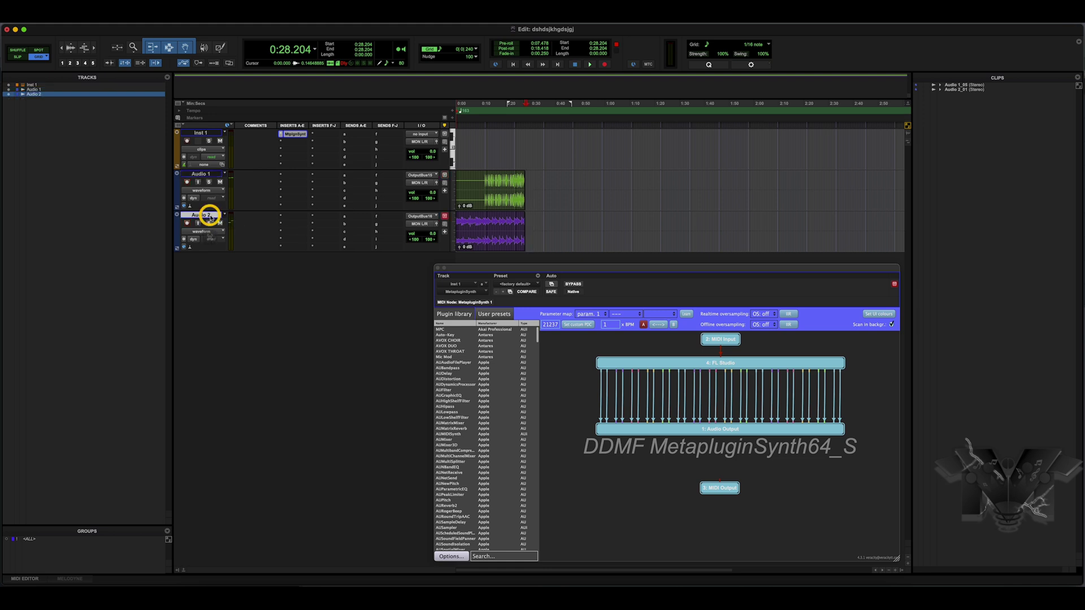
pyautogui.rightClick(209, 215)
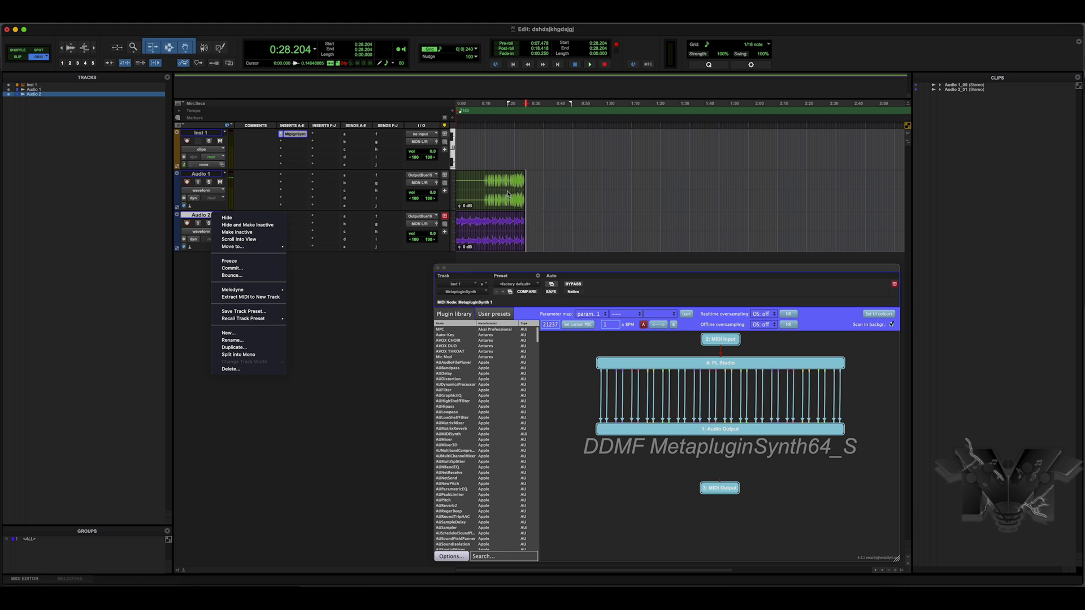
pyautogui.click(295, 135)
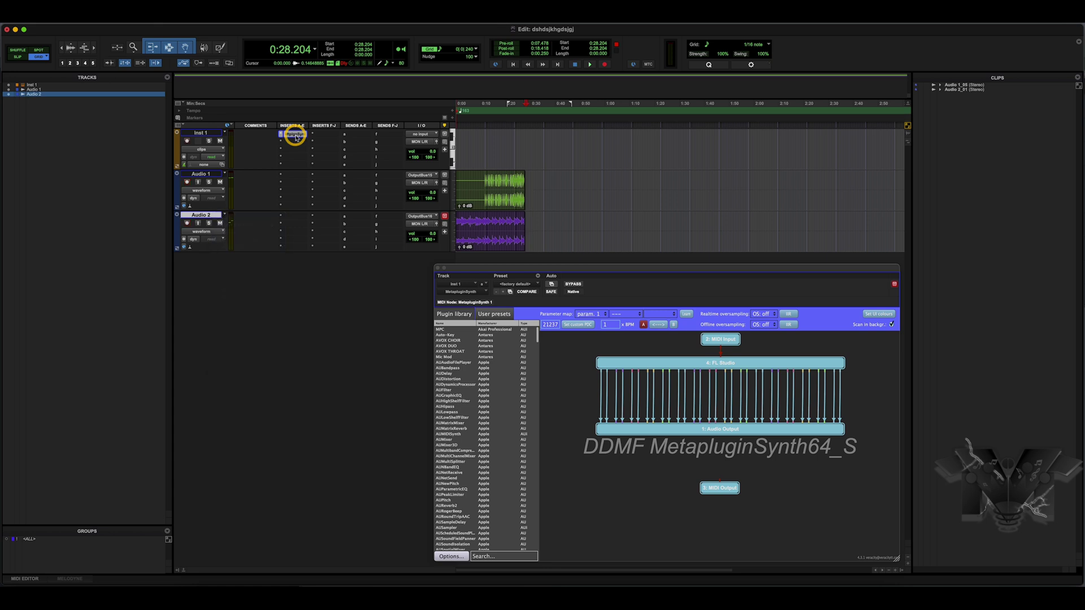
pyautogui.click(295, 135)
pyautogui.click(295, 136)
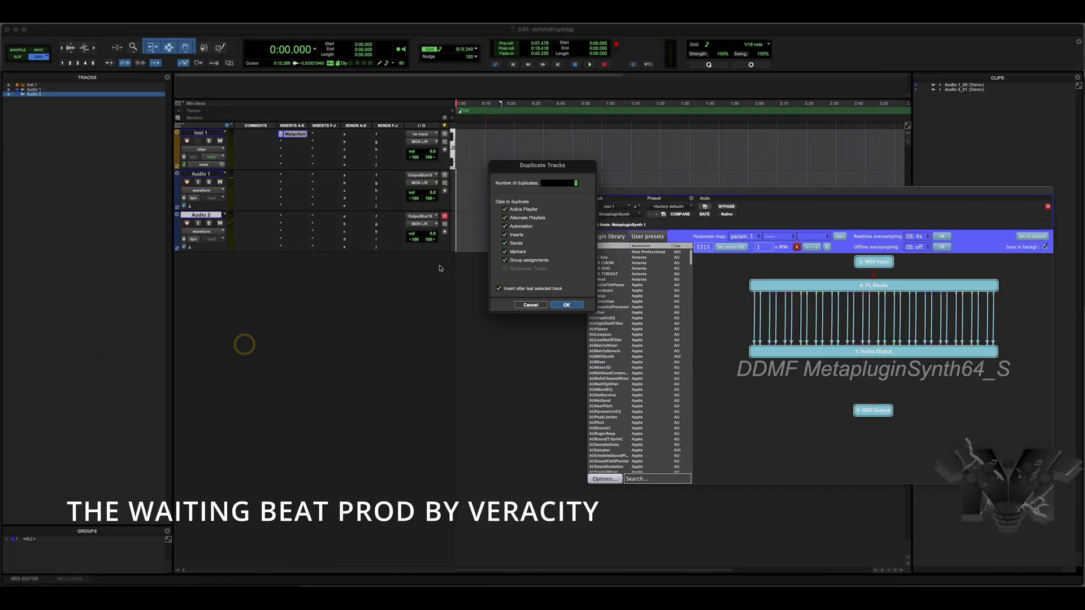
pyautogui.click(572, 304)
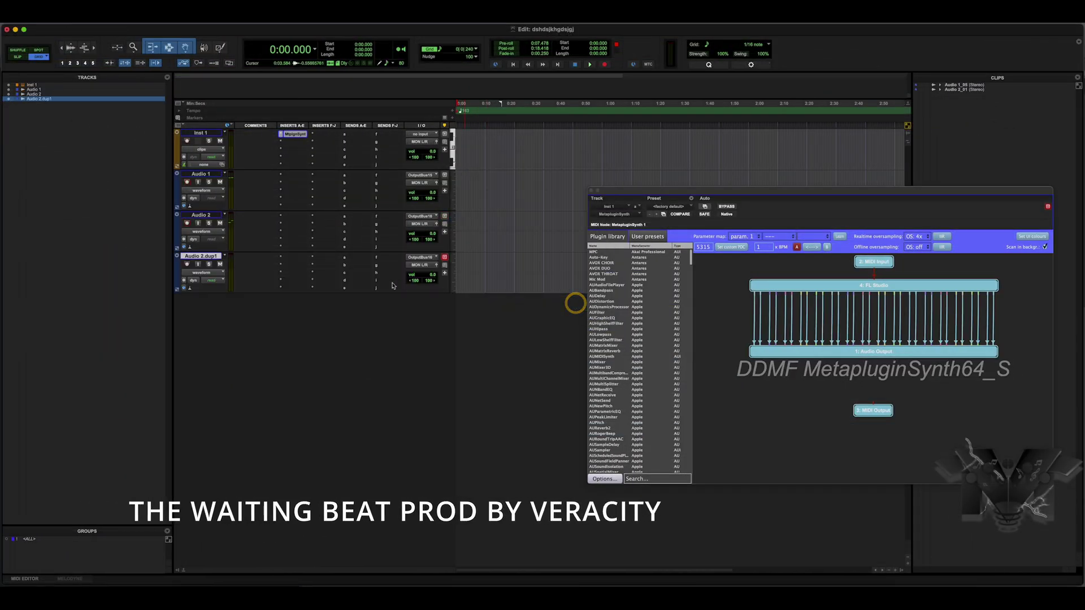
# Rename the duplicated track Bass and set its input to OutputBus14 of MetapluginSynth on Inst 1.
pyautogui.doubleClick(216, 257)
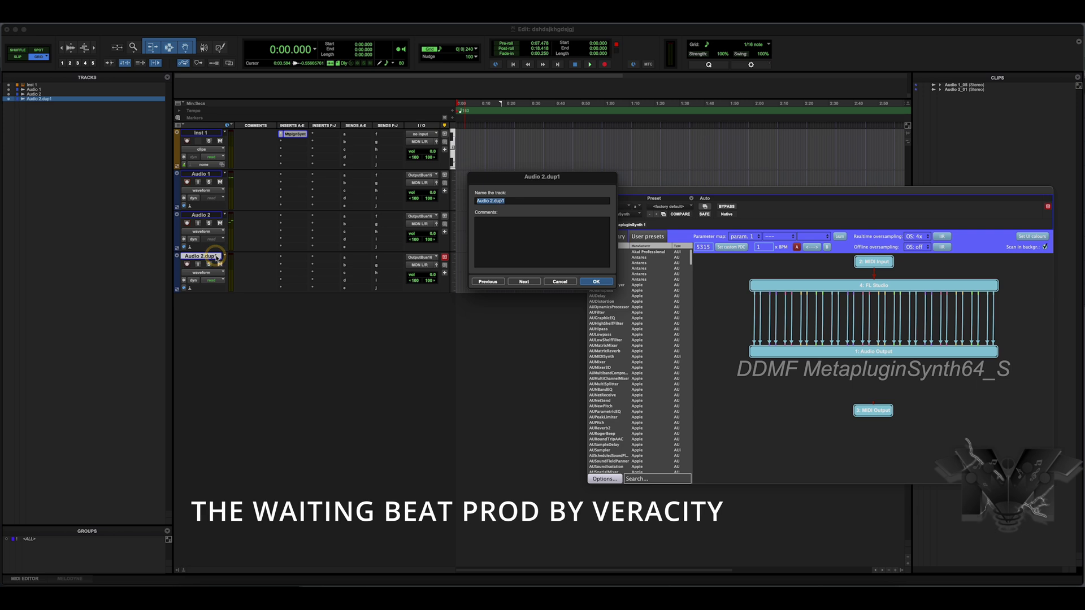
pyautogui.write('Bass')
pyautogui.press('Return')
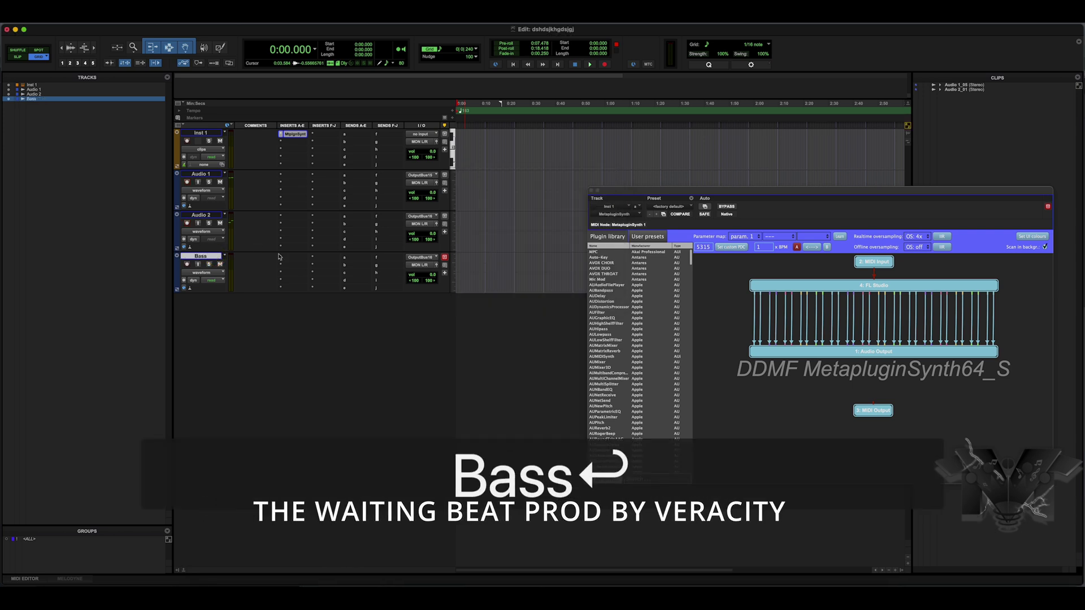
pyautogui.click(423, 257)
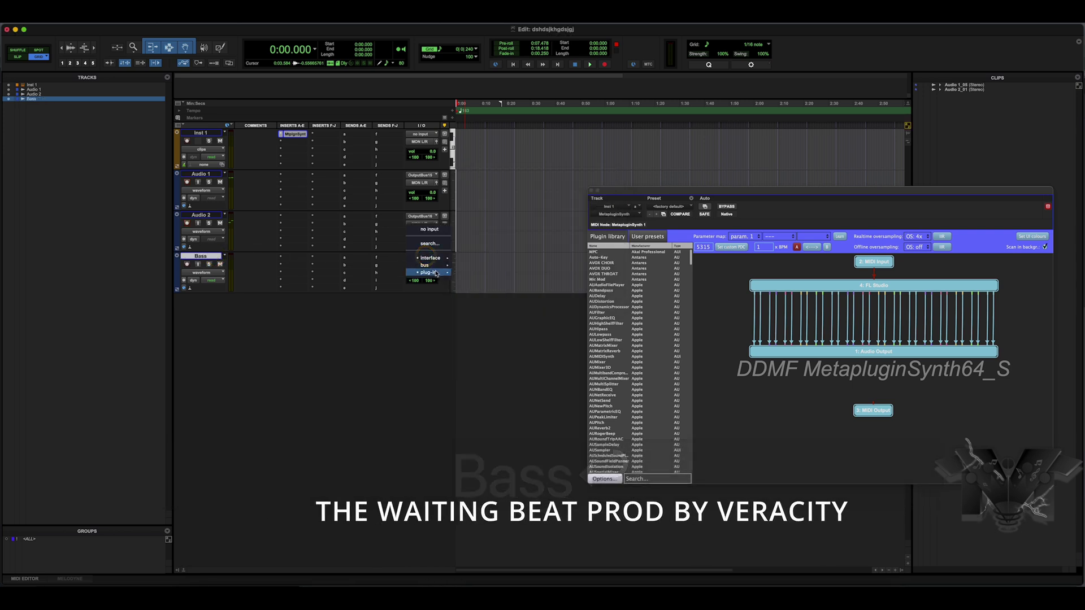
pyautogui.moveTo(436, 273)
pyautogui.moveTo(531, 274)
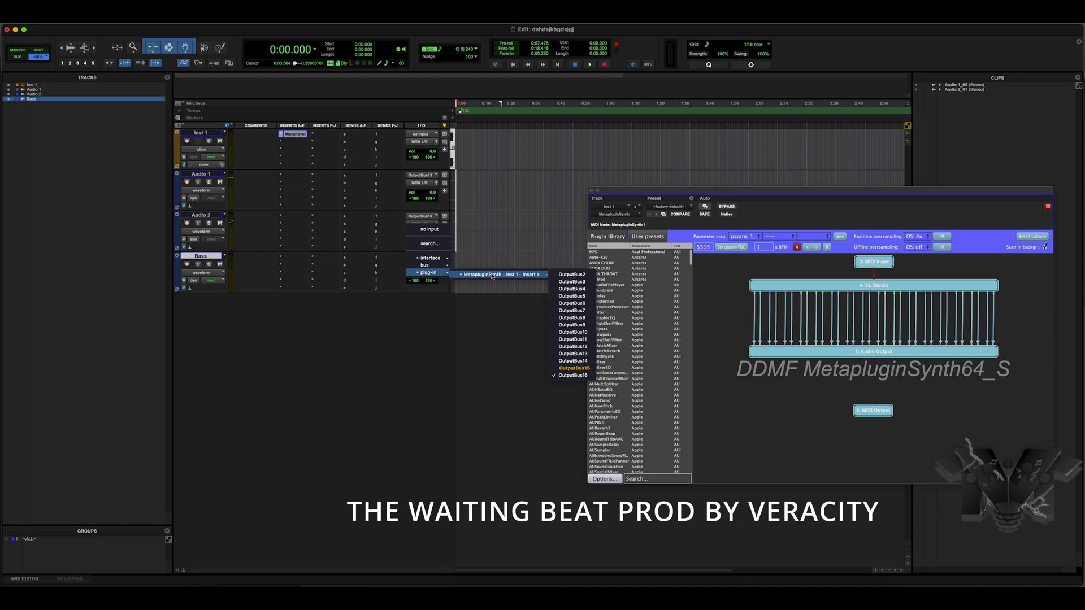
pyautogui.click(580, 362)
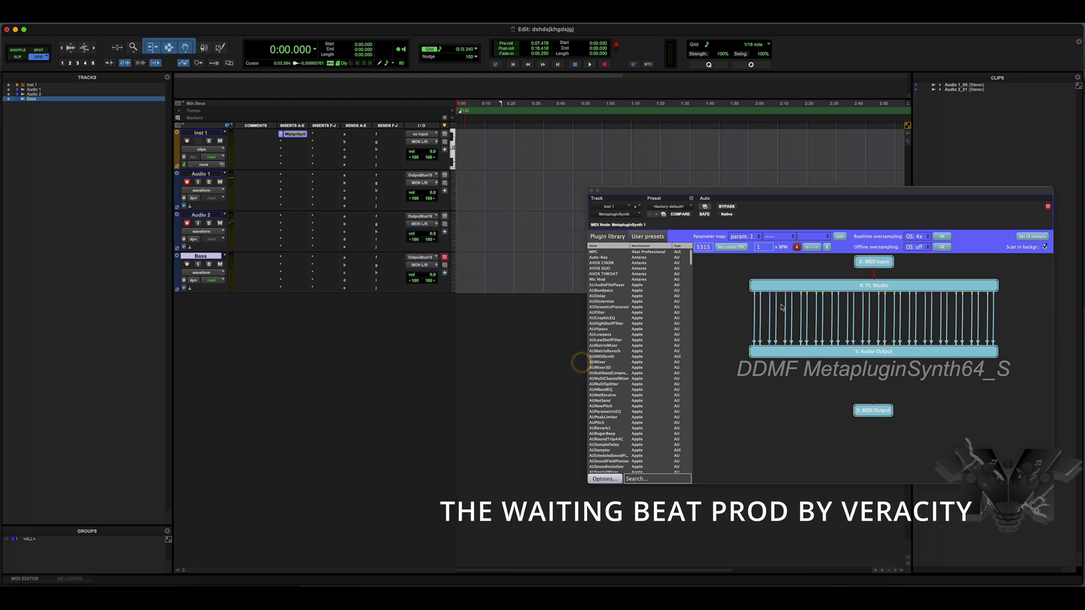
# Switch to FL Studio, route the mixer's Bass track to external output FL 14, and close the FL Studio windows.
pyautogui.hotkey('ctrl', 'Right')
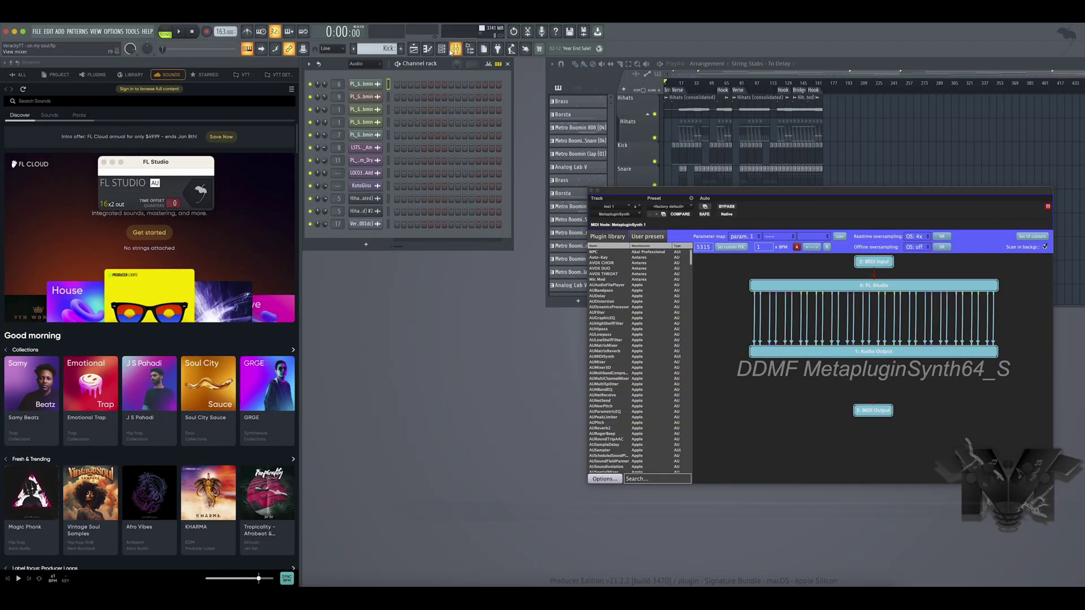
pyautogui.click(454, 50)
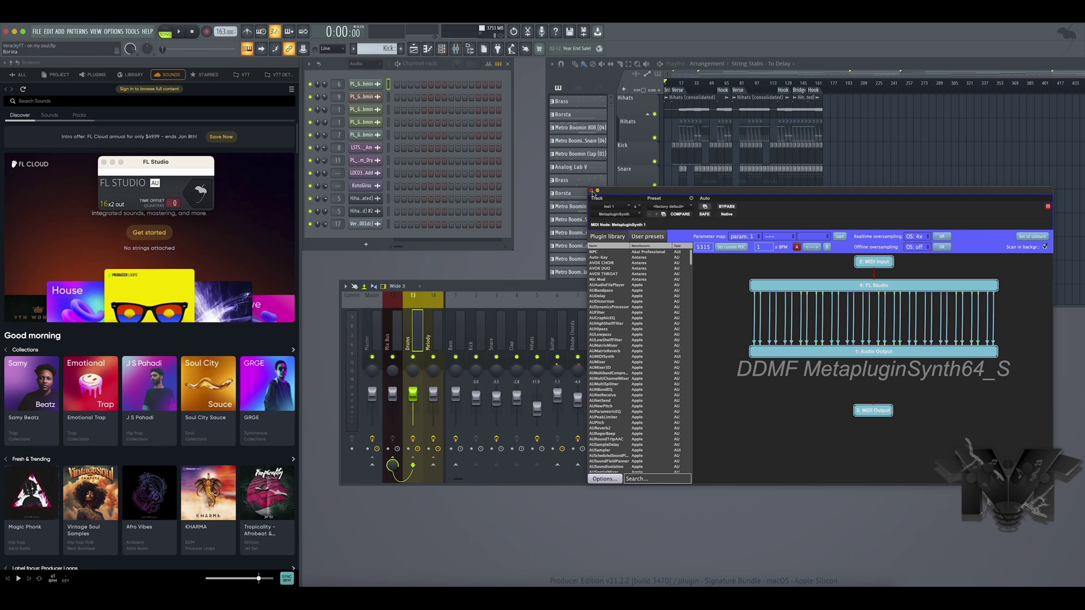
pyautogui.click(591, 191)
pyautogui.click(458, 345)
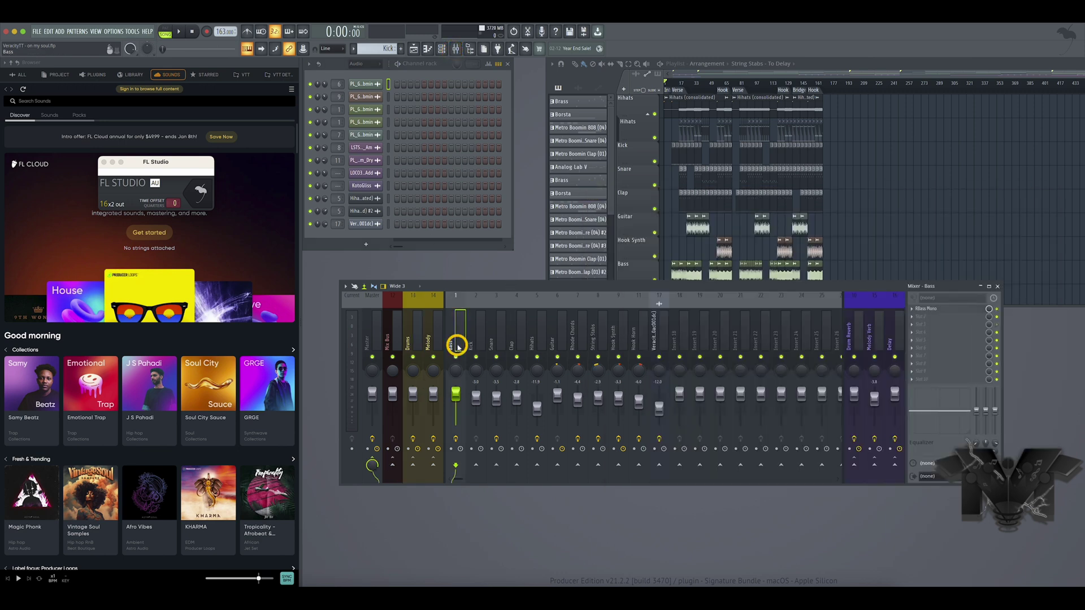
pyautogui.click(926, 477)
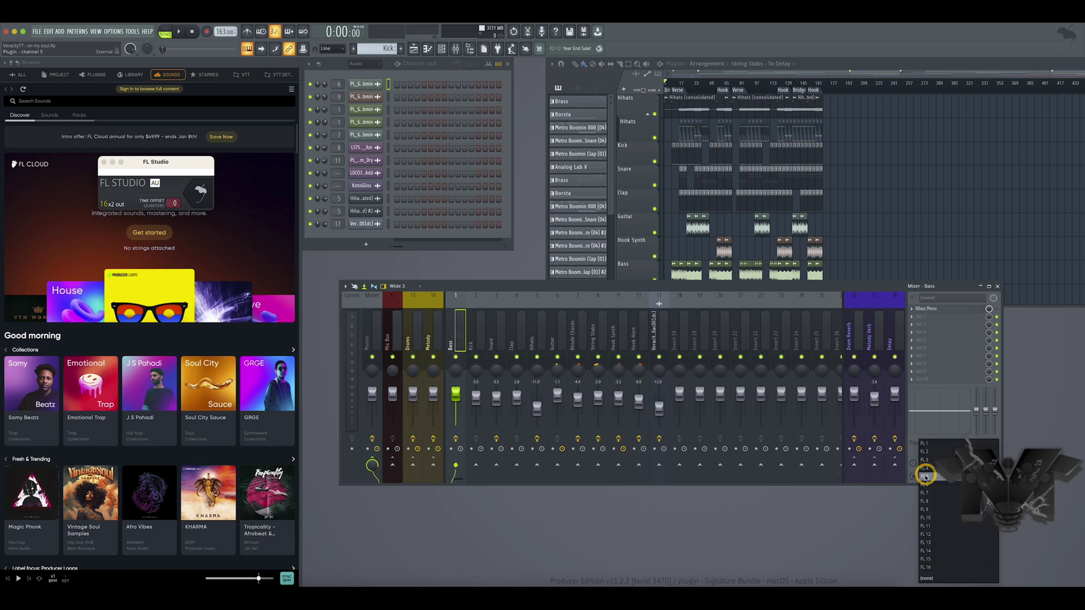
pyautogui.click(931, 551)
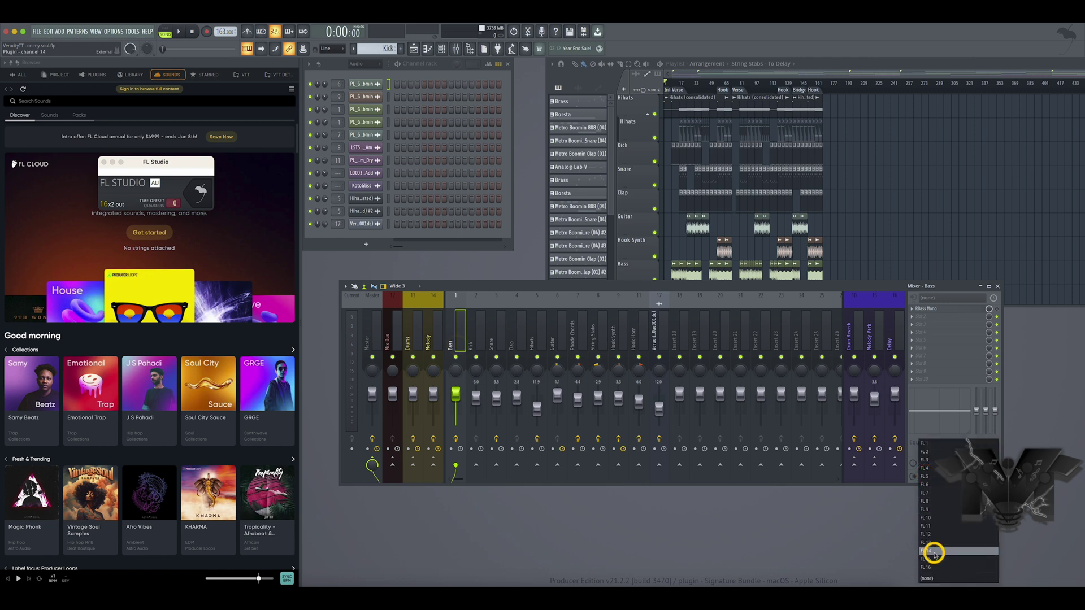
pyautogui.press('F6')
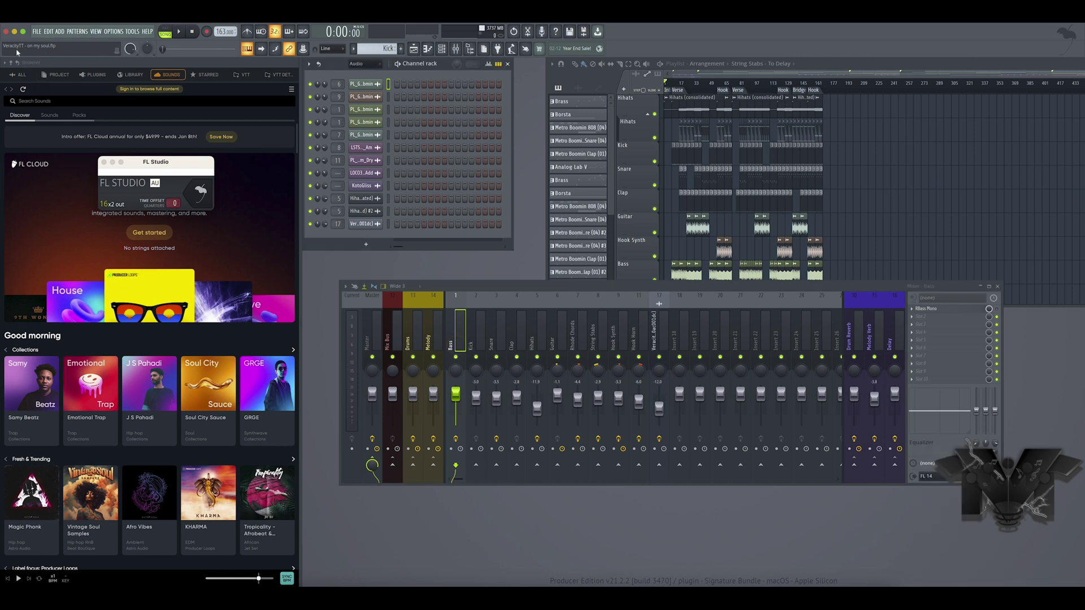
pyautogui.click(103, 161)
pyautogui.click(7, 32)
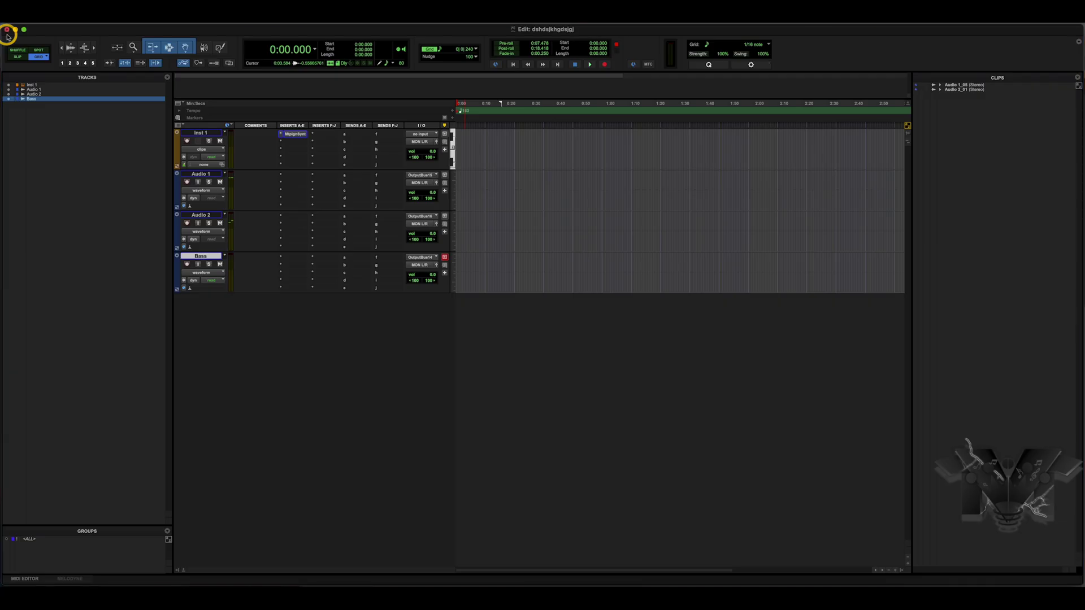
# Record-enable the Bass track and record it together with Audio 1 and Audio 2 for about 40 seconds.
pyautogui.click(187, 264)
pyautogui.click(591, 65)
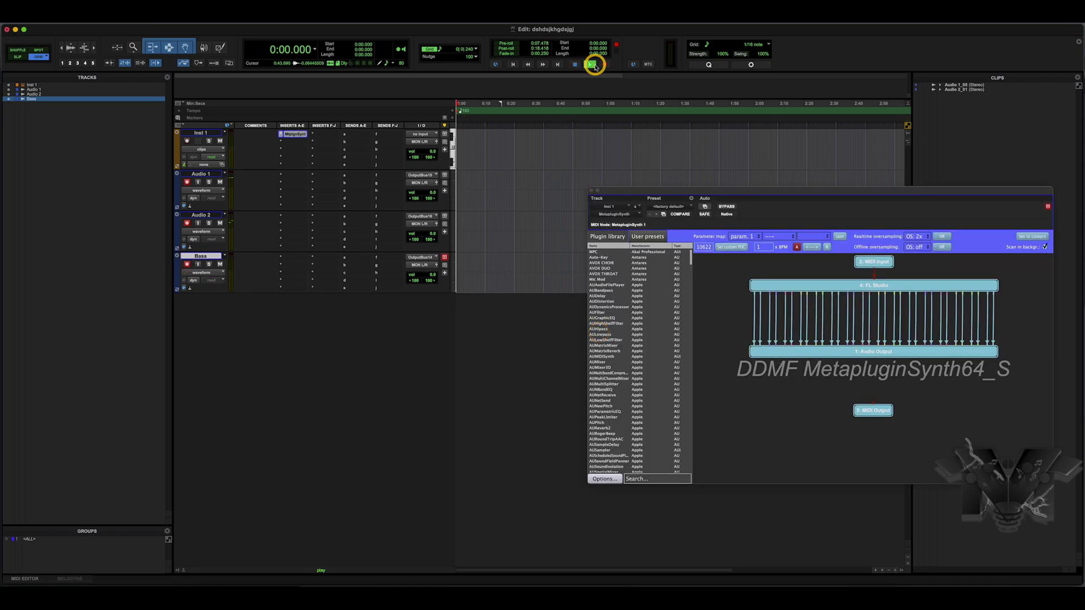
pyautogui.click(577, 64)
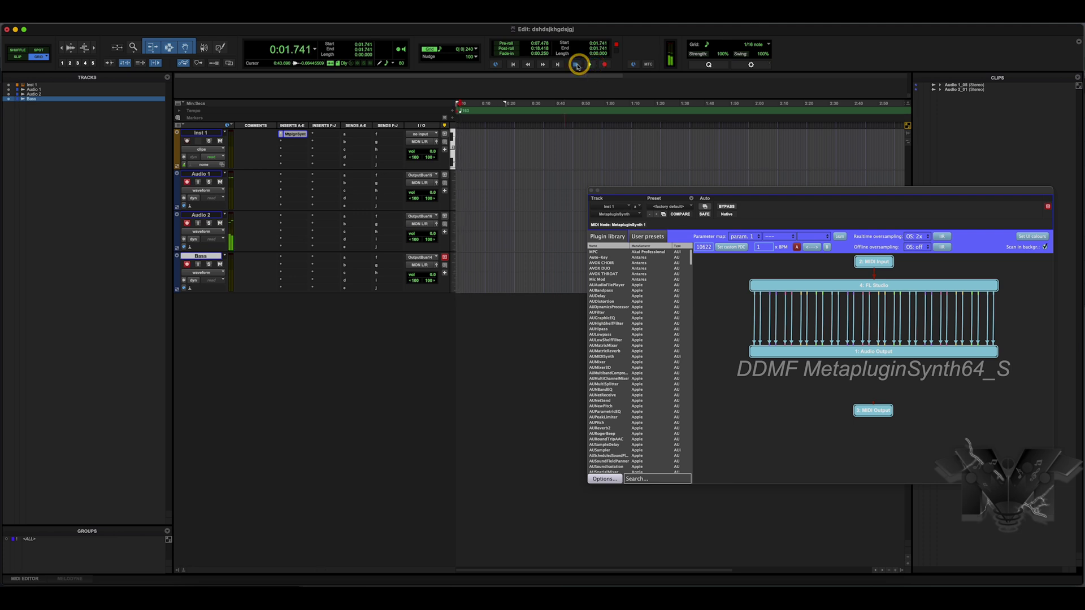
pyautogui.click(591, 64)
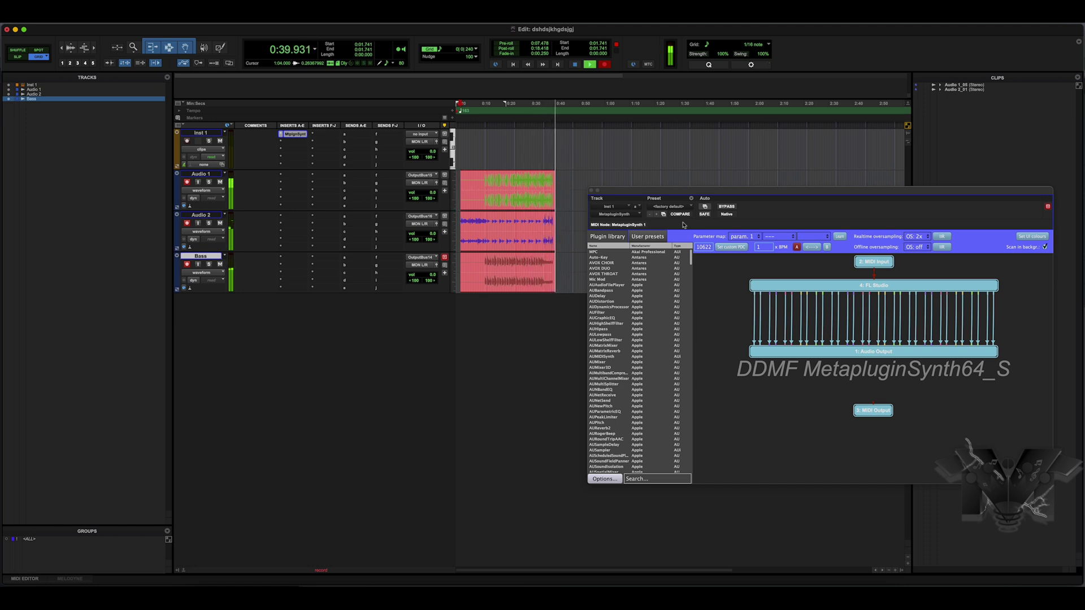
pyautogui.click(576, 64)
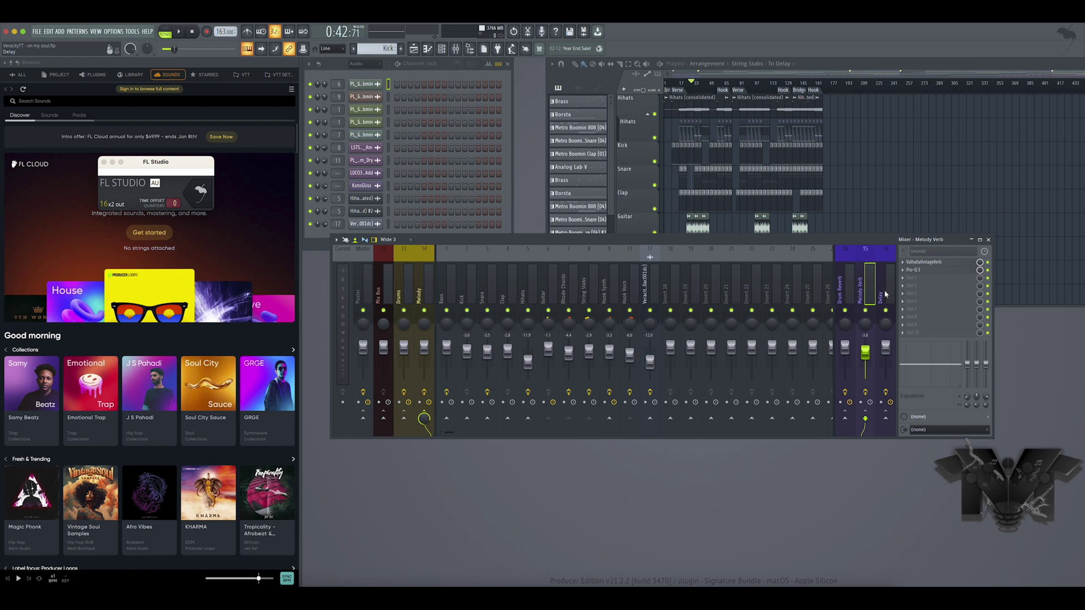
# Select the Delay track in the FL Studio mixer to view its effects and routing.
pyautogui.click(885, 293)
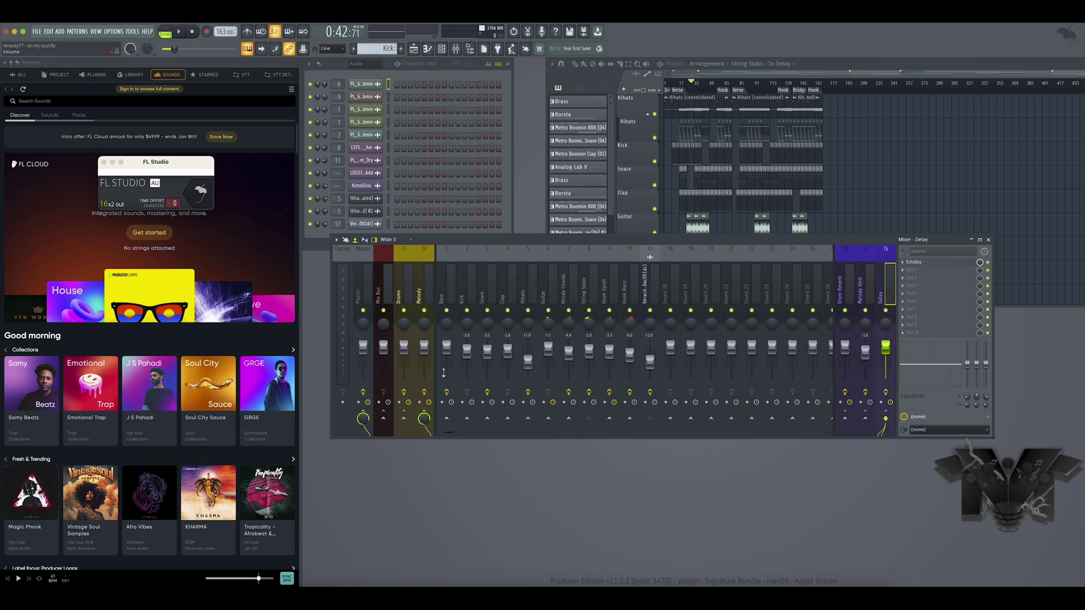
# Select the Drums, Master and Mix Bus tracks in turn in the FL Studio mixer to examine their effects and routing.
pyautogui.moveTo(465, 287); pyautogui.dragTo(398, 292)
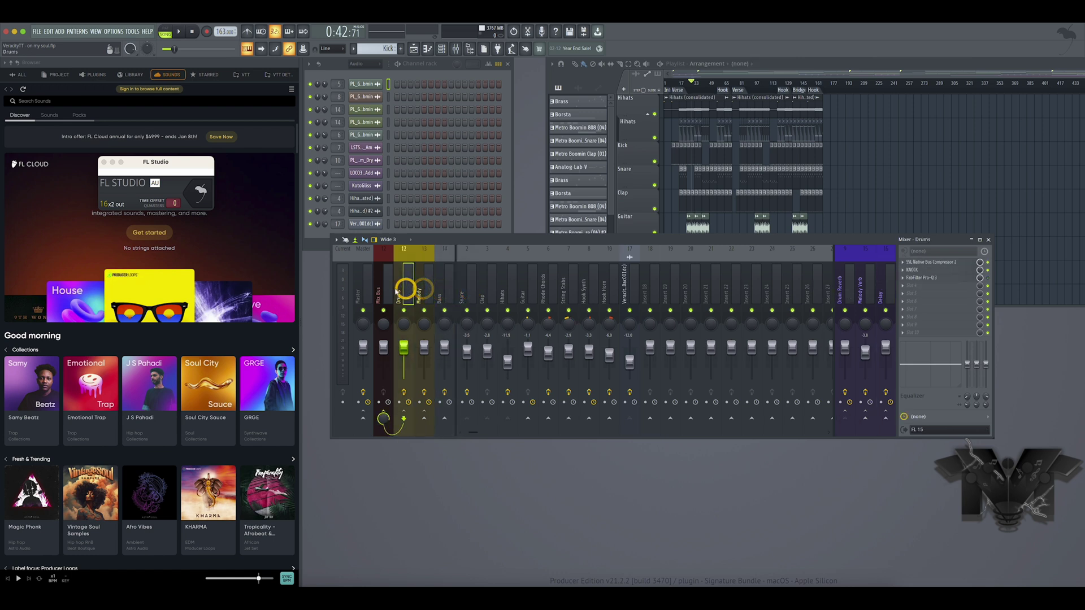
pyautogui.click(366, 292)
pyautogui.click(382, 289)
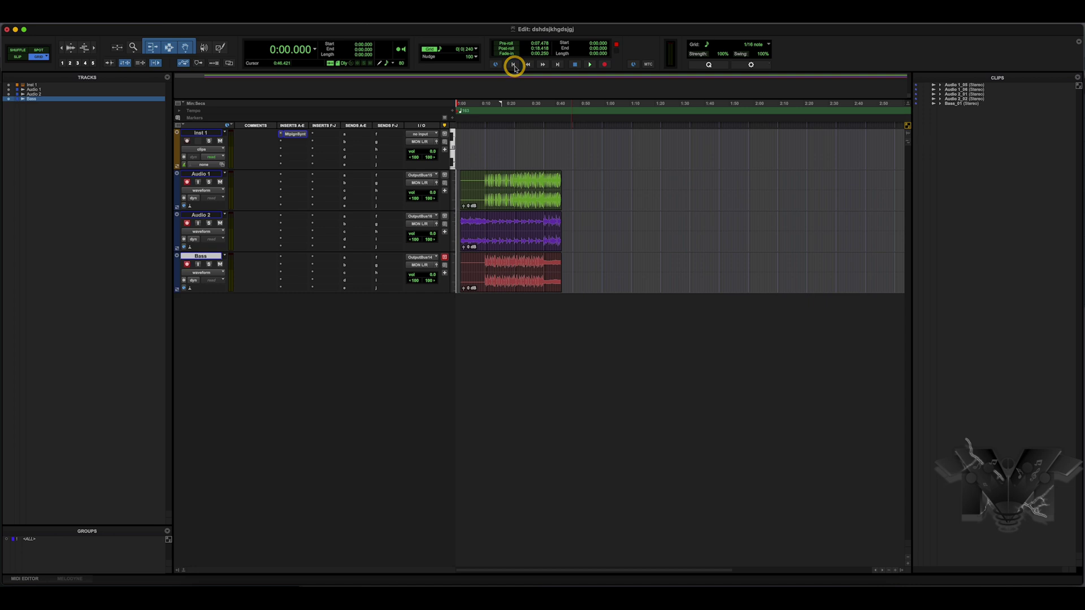
# Switch to Pro Tools, record Audio 1, Audio 2 and Bass again from the start for about 38 seconds, and dismiss the plug-in warning.
pyautogui.click(591, 65)
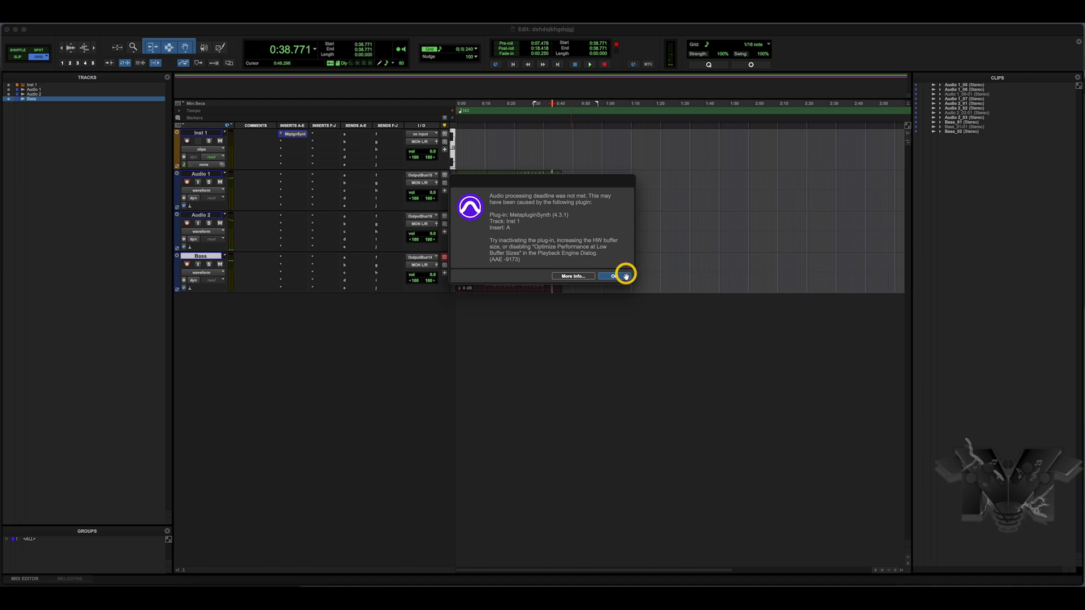
pyautogui.click(624, 276)
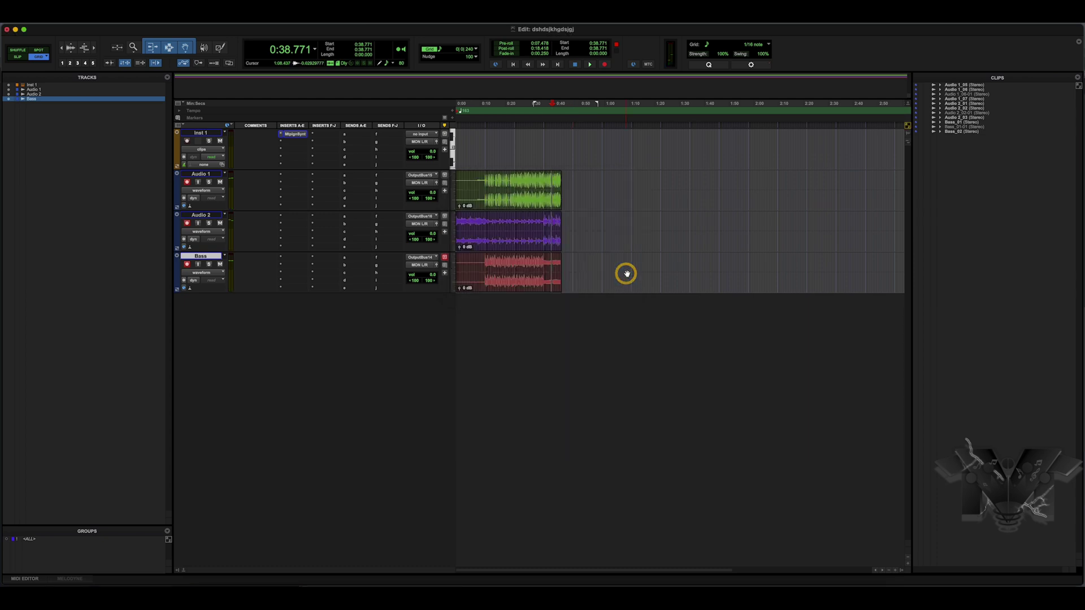
# Disarm Audio 1, Audio 2 and Bass, mute Inst 1, and play the recorded tracks back from about 0:13.
pyautogui.click(487, 103)
pyautogui.click(187, 182)
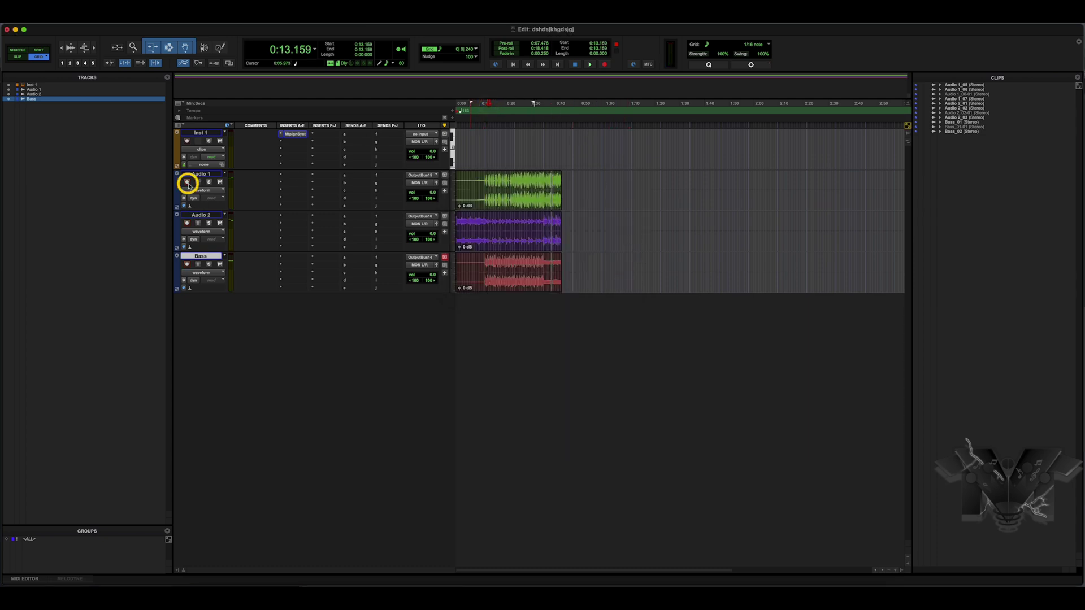
pyautogui.click(187, 223)
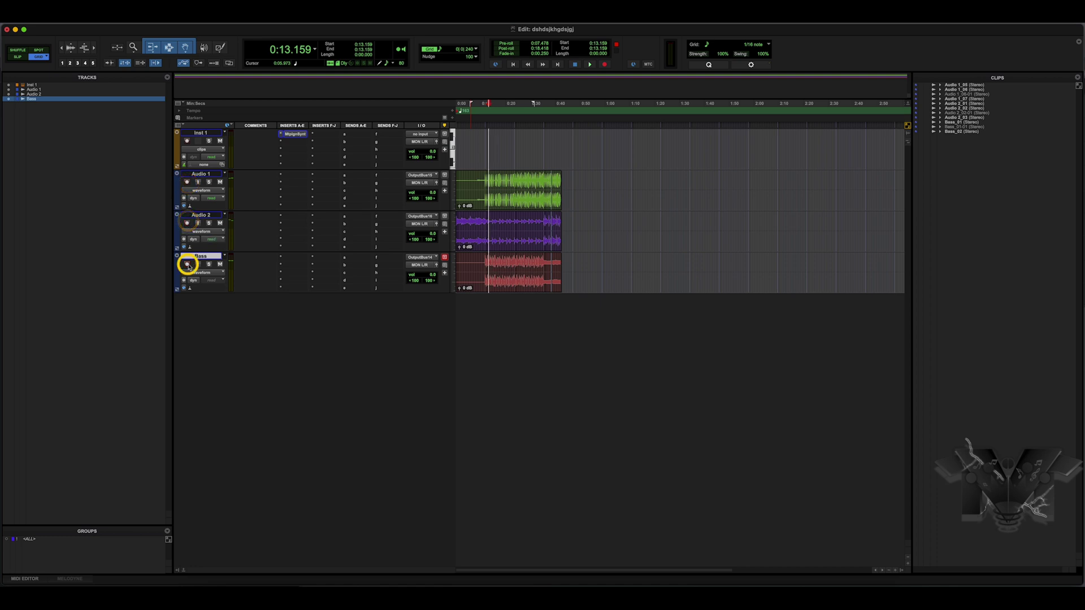
pyautogui.click(219, 141)
pyautogui.press('space')
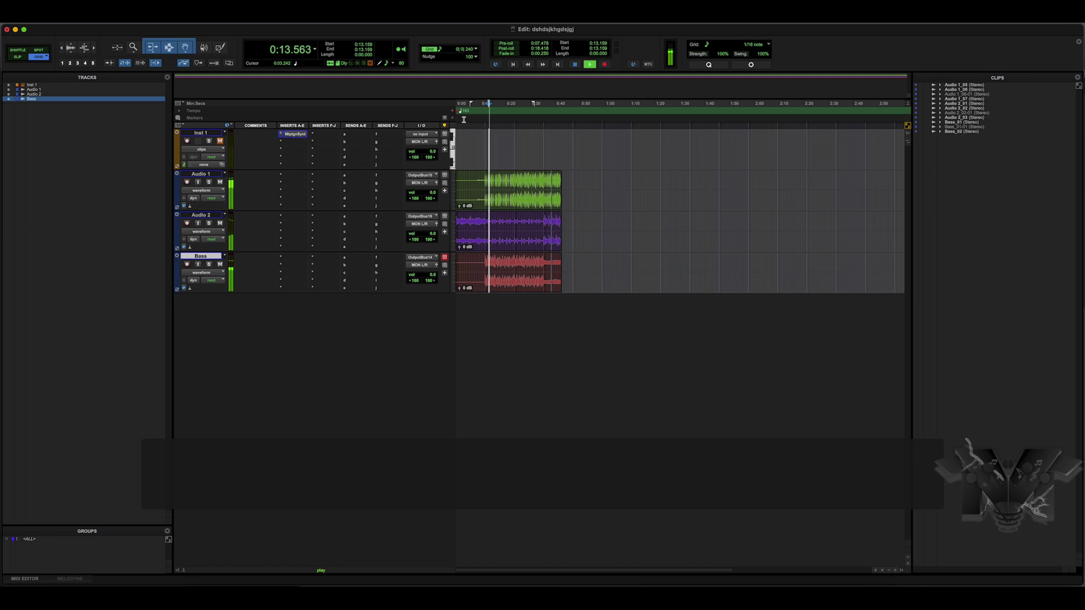